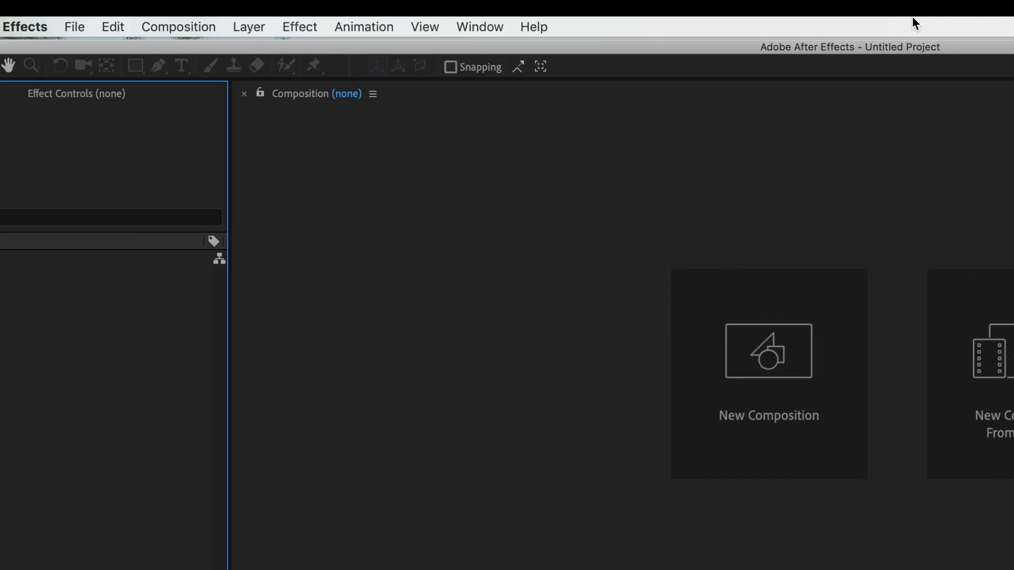
Create a one-frame 2500×2500 px composition named 'image'
left_click(806, 446)
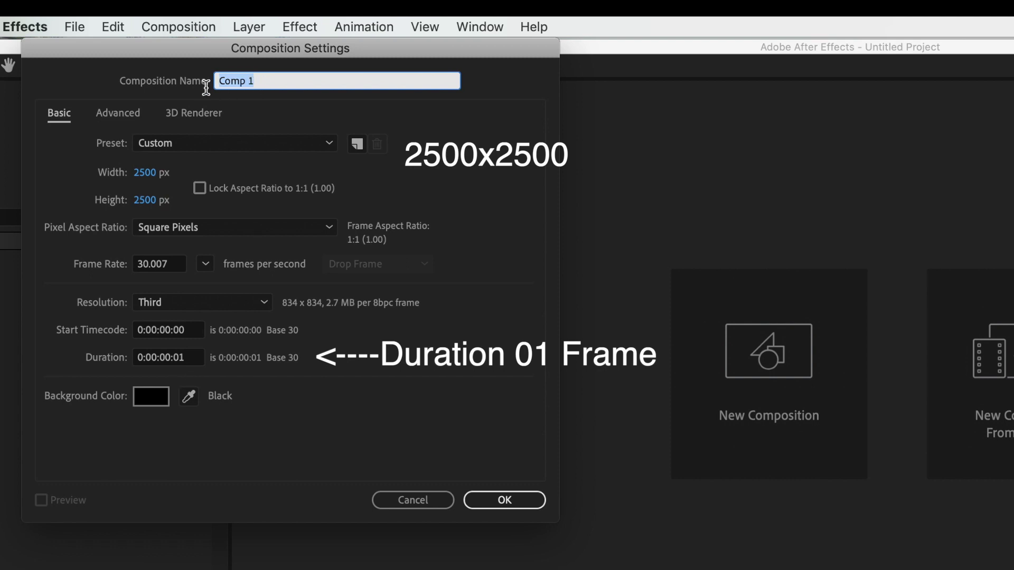
type("image")
left_click(501, 506)
left_click(249, 27)
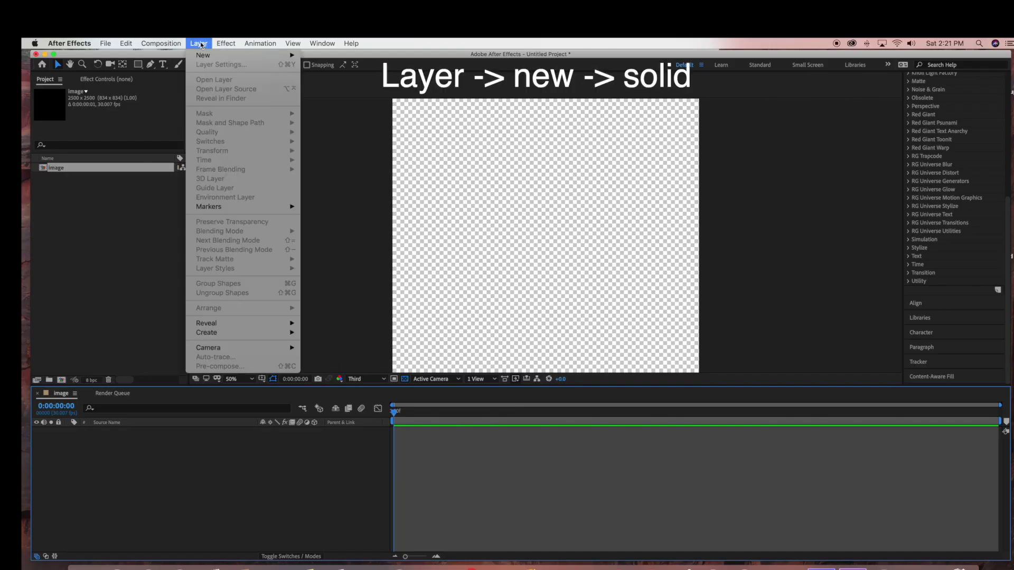
Add two black full-size solid layers named 'bg' and 'floor'
mouse_move(201, 53)
left_click(320, 68)
type("b")
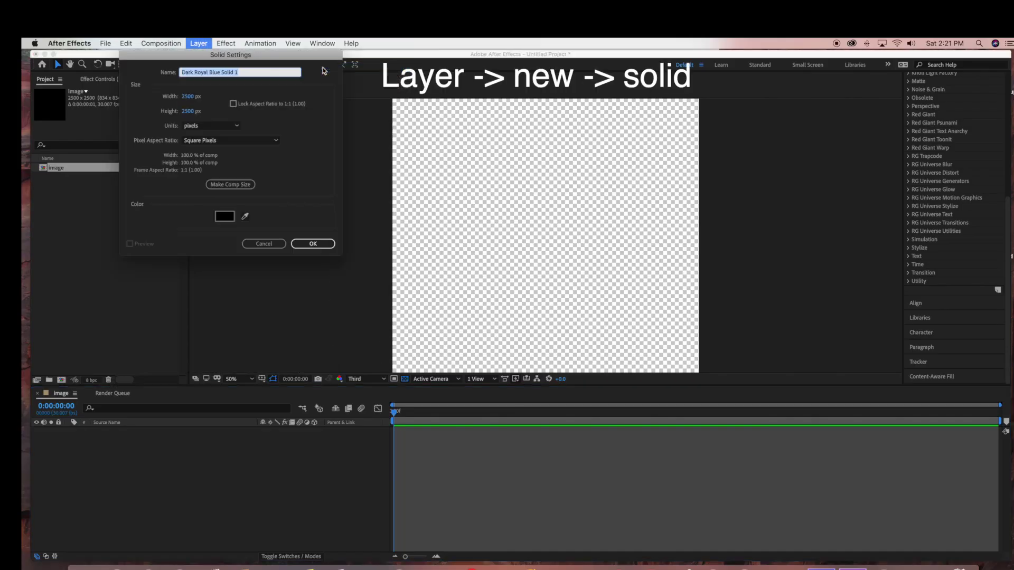
type("g")
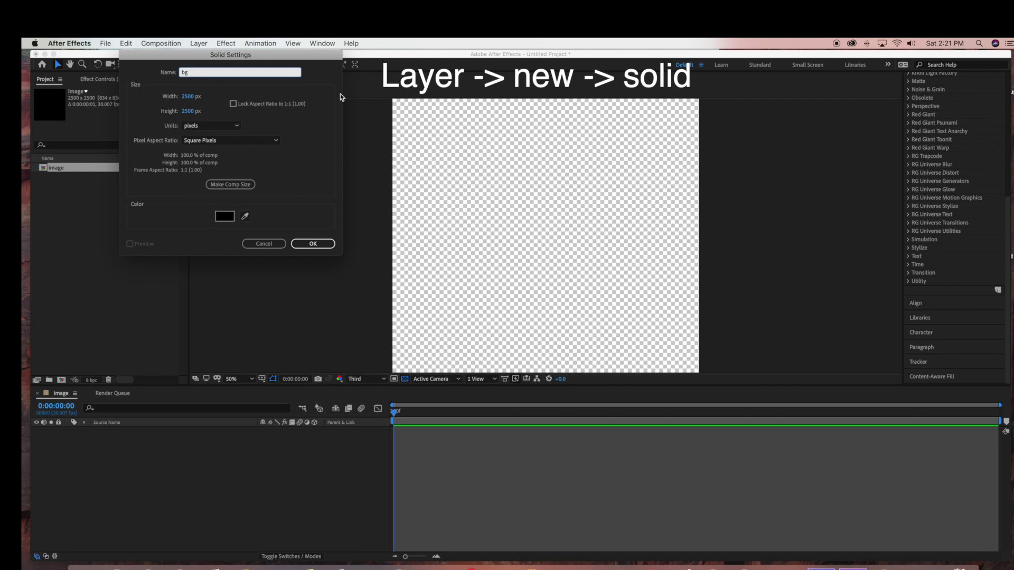
left_click(315, 244)
left_click(198, 43)
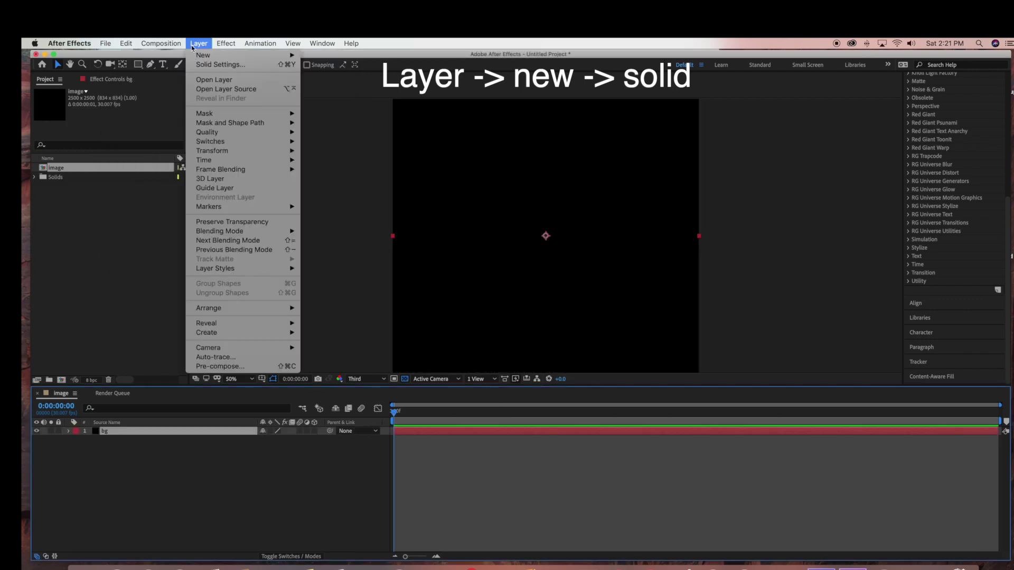
mouse_move(211, 55)
left_click(321, 67)
type("floor")
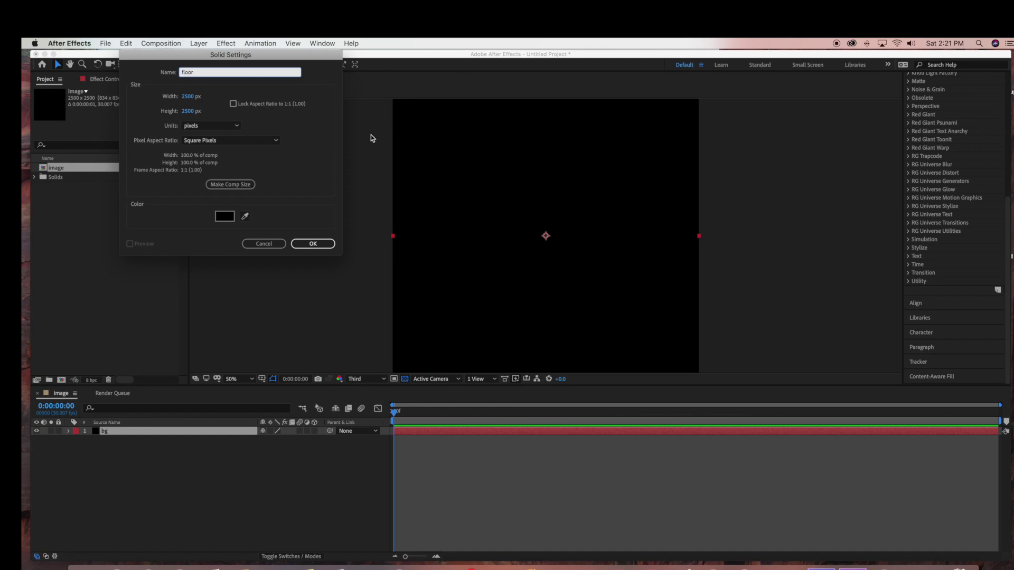
left_click(323, 244)
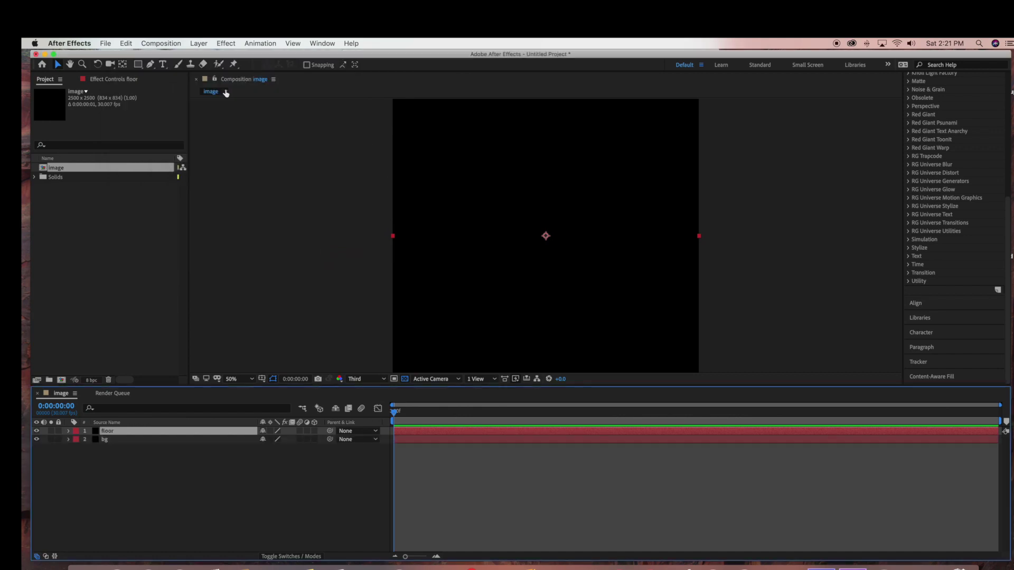
Apply Trapcode Form to the floor layer using the Designer's Grids > V Grid preset
left_click(226, 43)
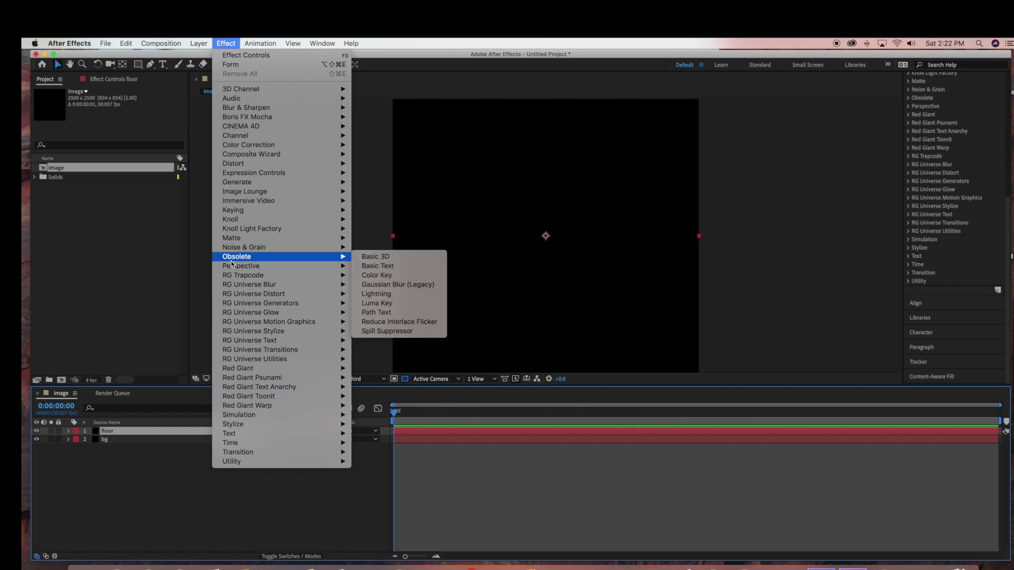
mouse_move(236, 277)
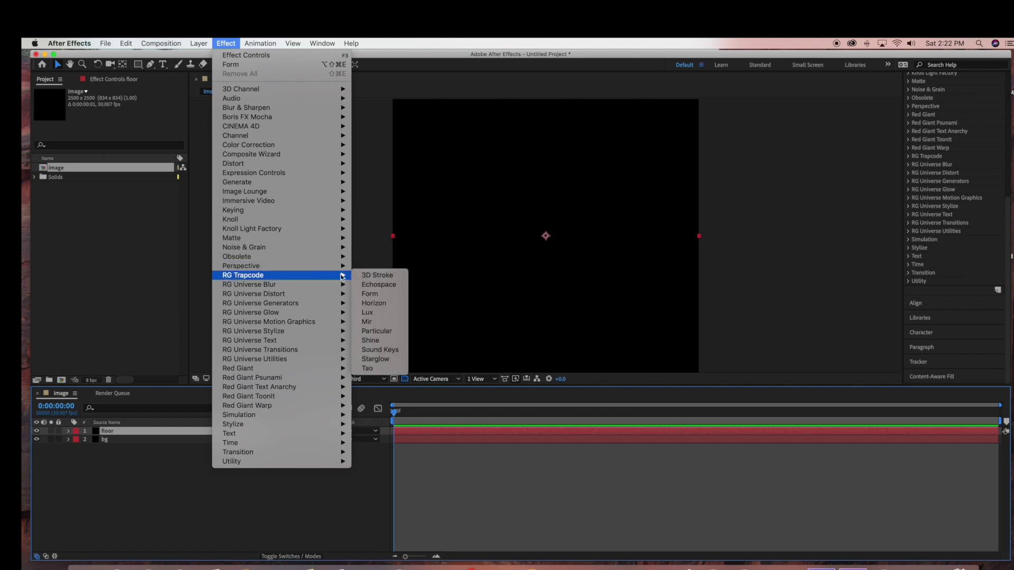
left_click(376, 295)
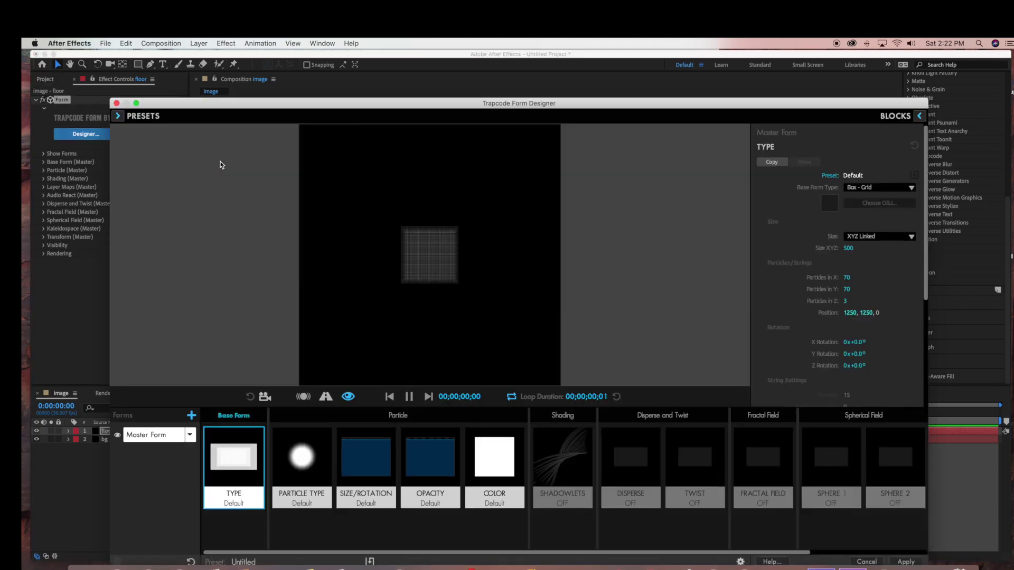
left_click(118, 116)
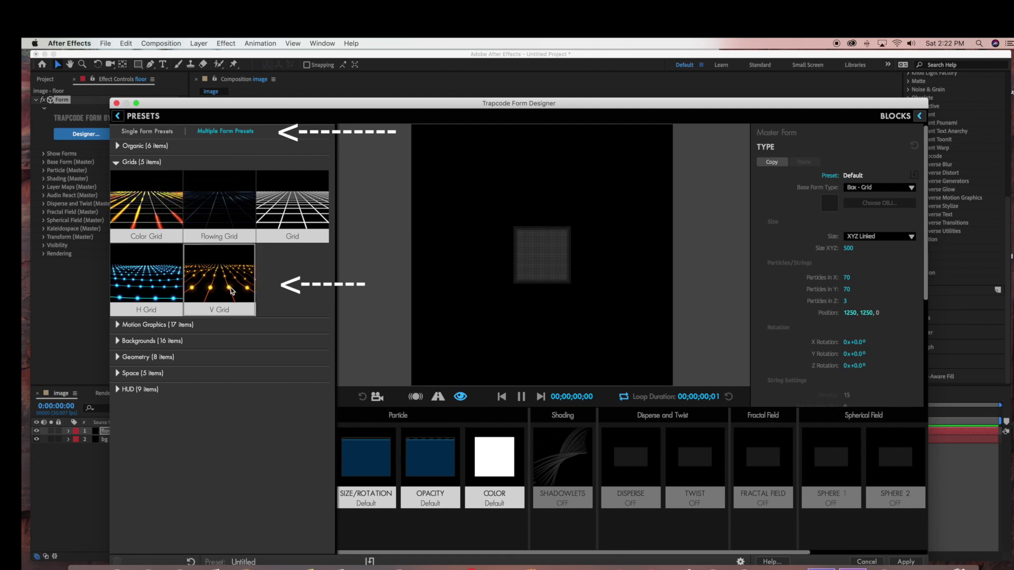
left_click(233, 291)
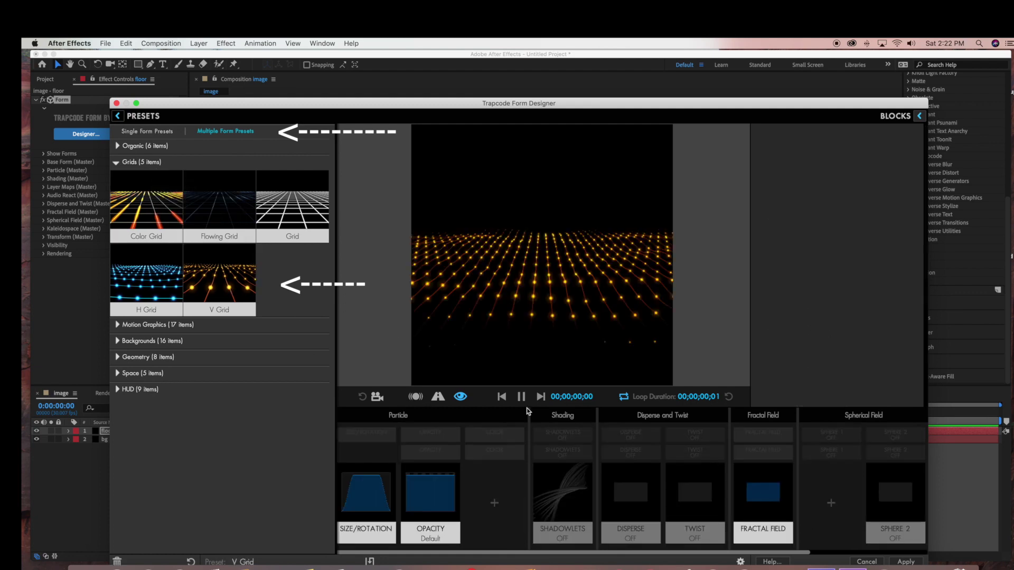
left_click(907, 562)
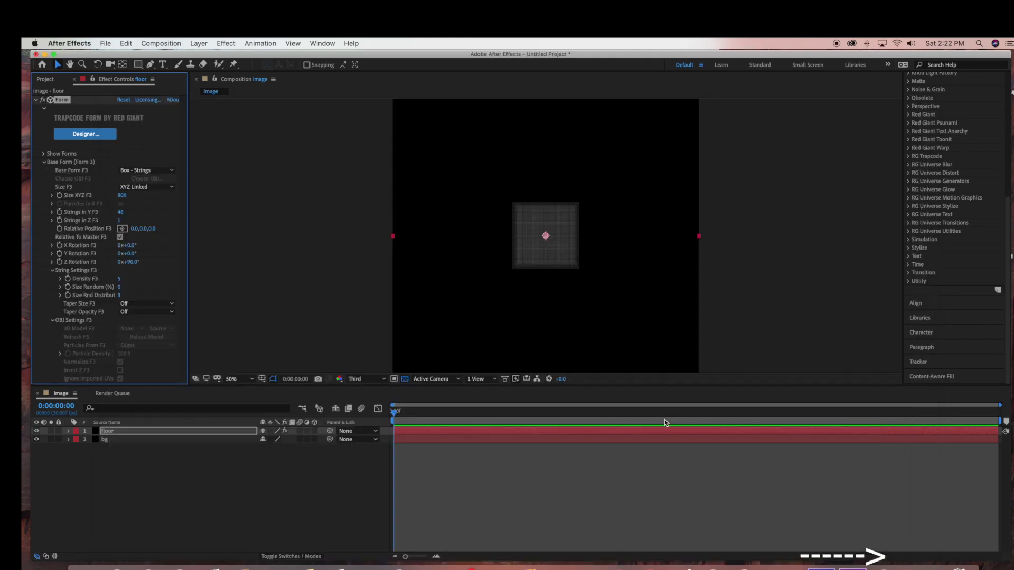
left_click_drag(545, 236, 546, 277)
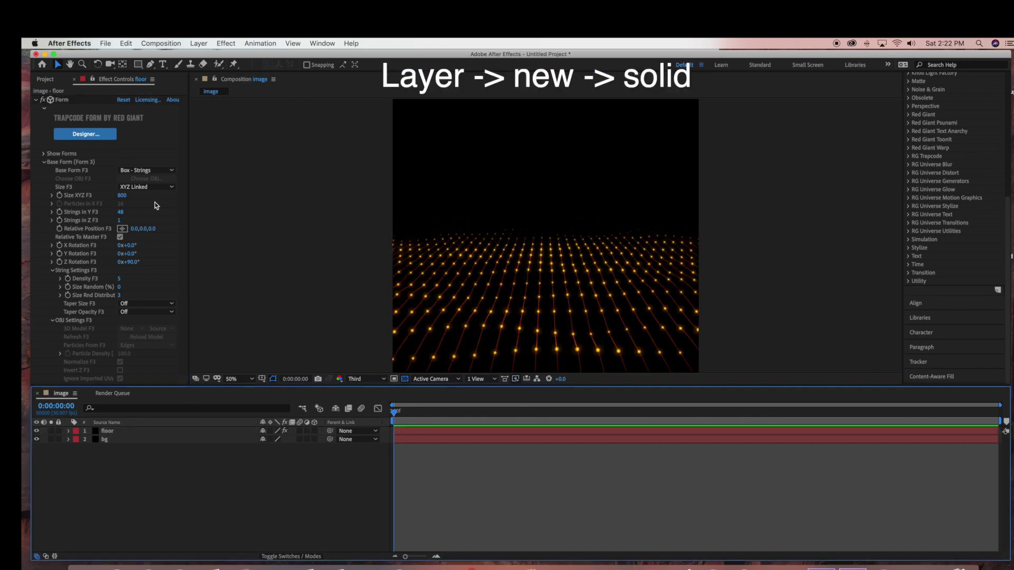
Add a black full-size solid layer named 'city'
left_click(198, 43)
mouse_move(203, 55)
left_click(317, 65)
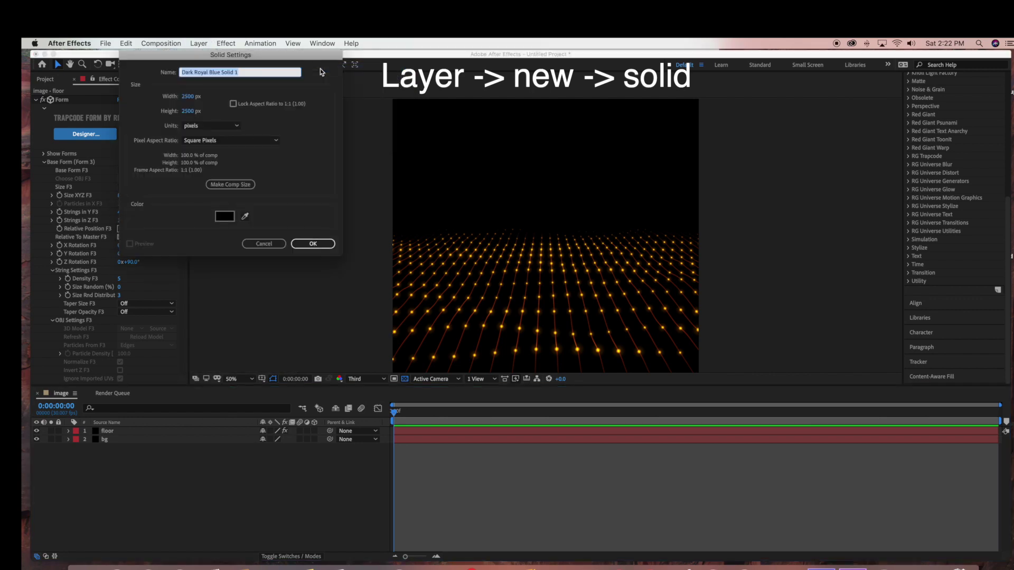
type("city")
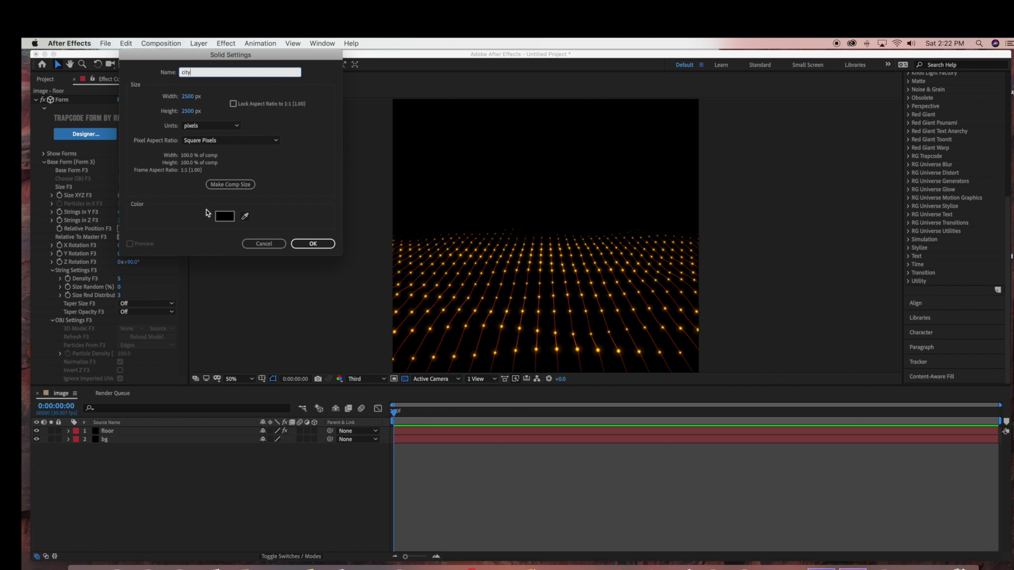
left_click(312, 243)
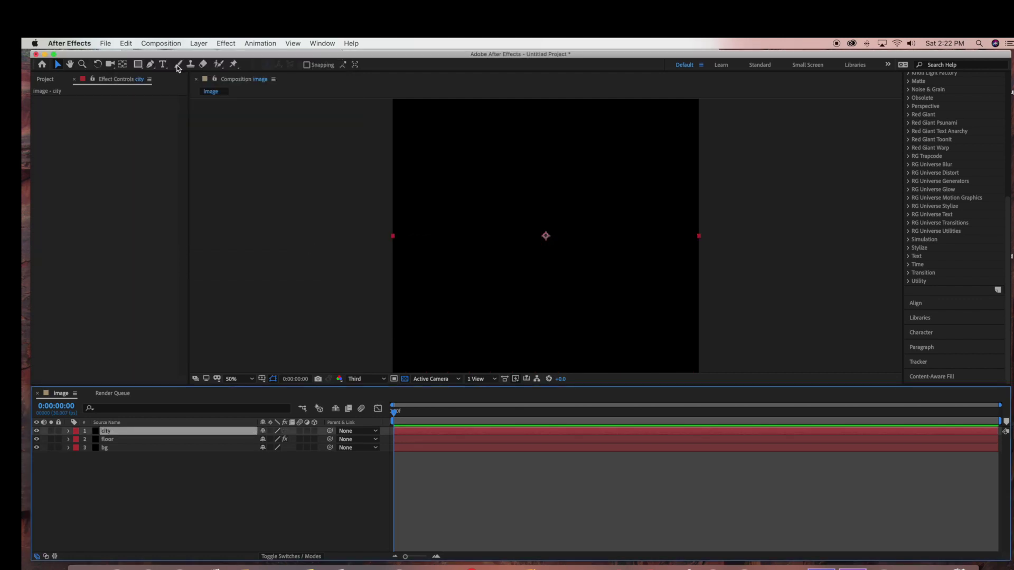
Apply the RG Trapcode Form effect to the city layer
left_click(226, 44)
mouse_move(235, 135)
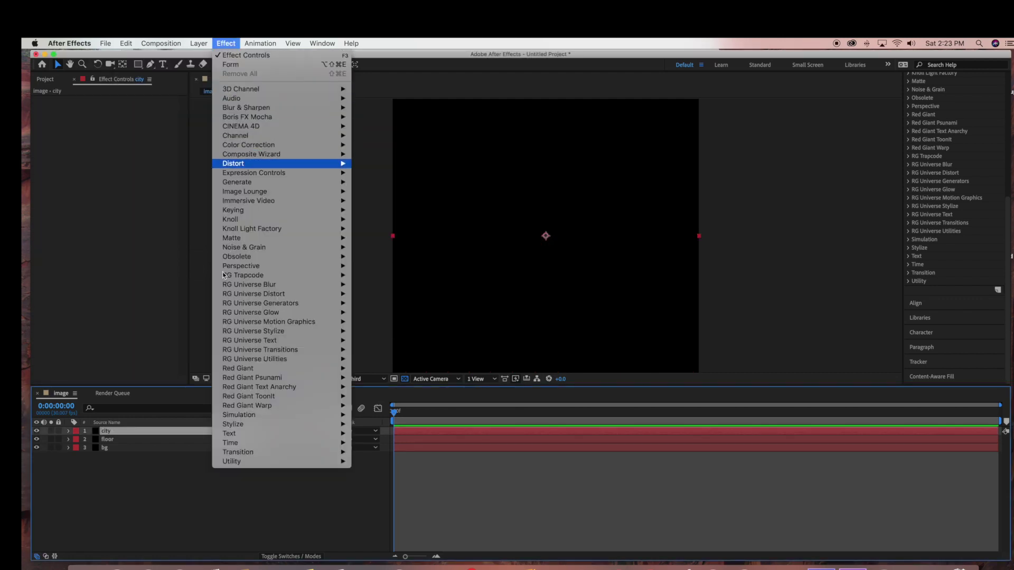
mouse_move(296, 274)
left_click(372, 294)
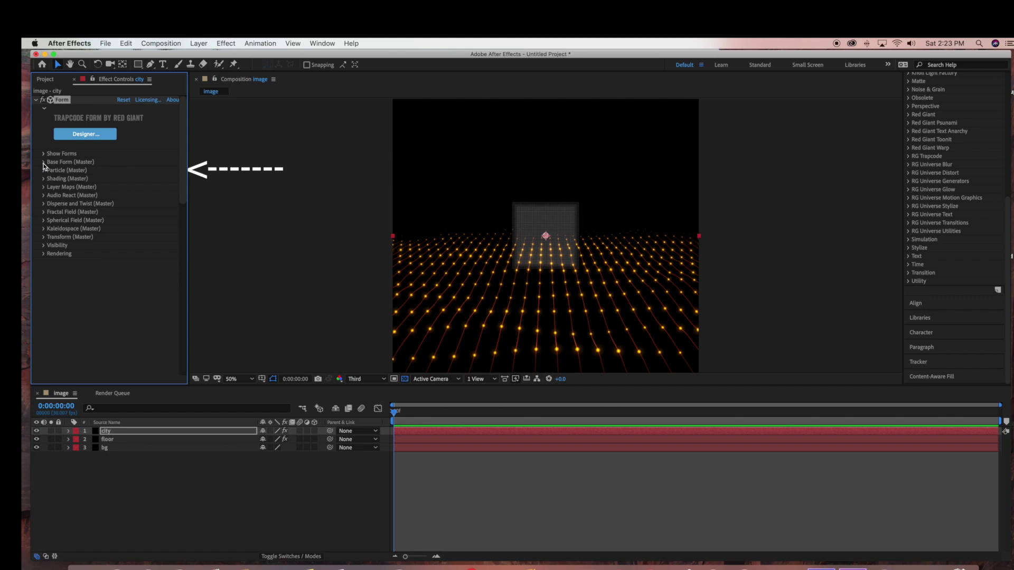
Set the city Form's Base Form to OBJ Model using the City model
left_click(44, 163)
left_click(172, 170)
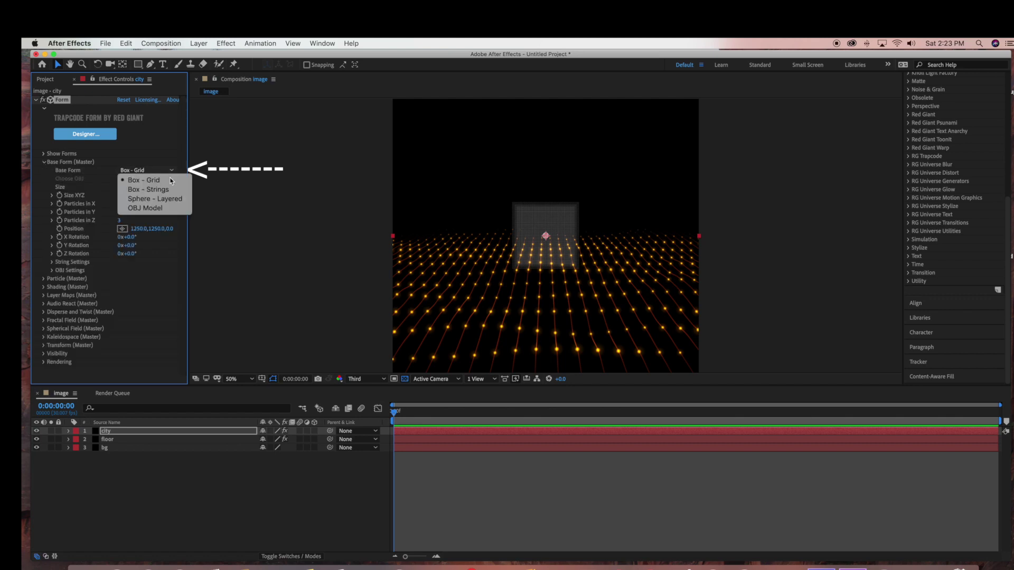
left_click(153, 208)
left_click(153, 179)
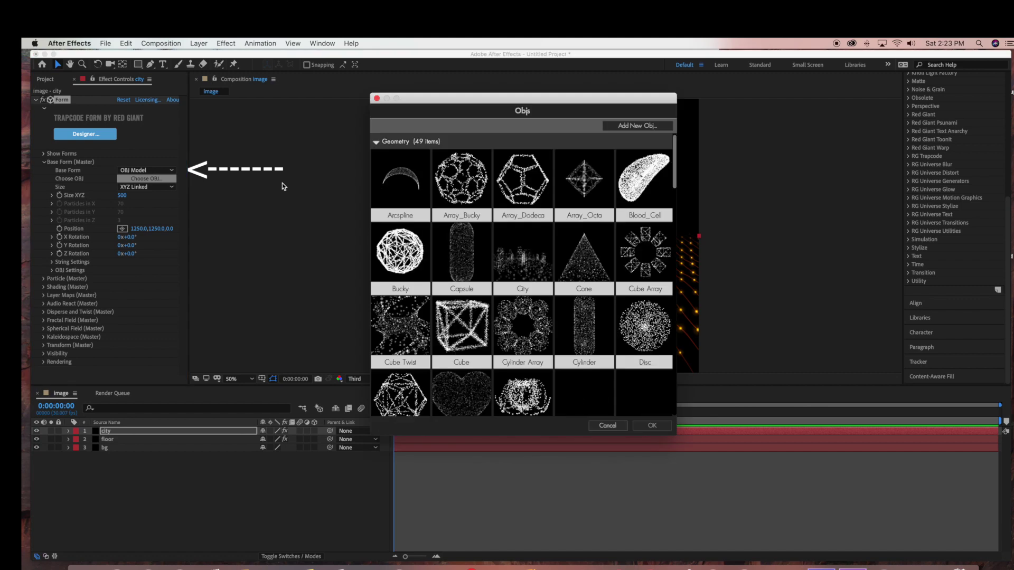
left_click(523, 264)
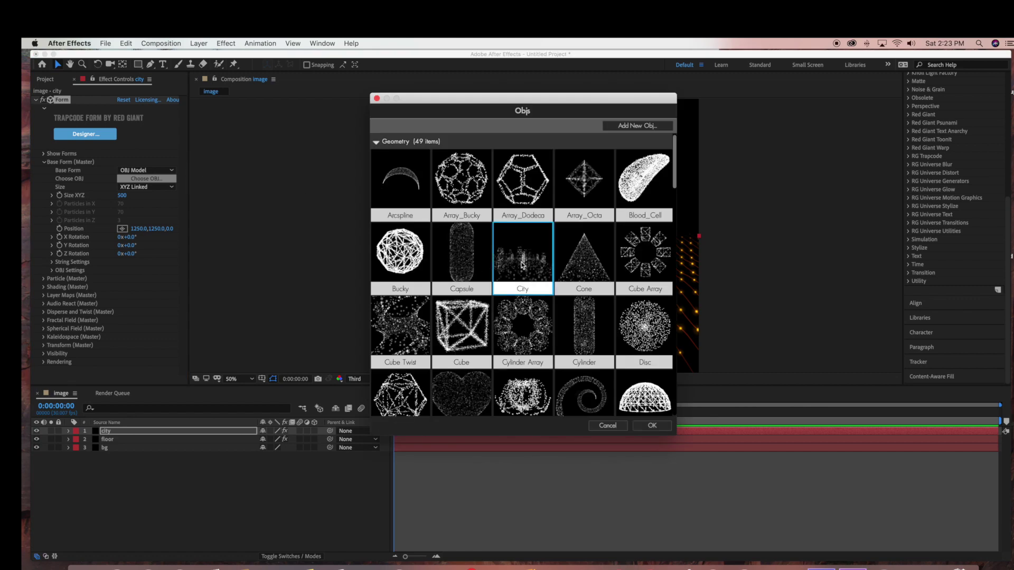
left_click(653, 428)
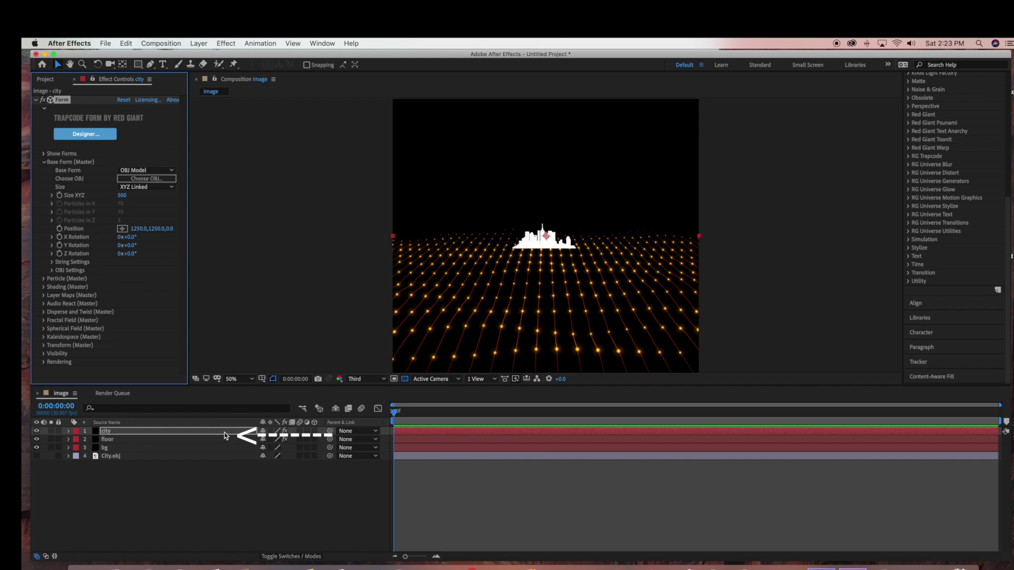
Place the city layer below floor, lock floor, and nudge the skyline up
left_click_drag(222, 441, 221, 442)
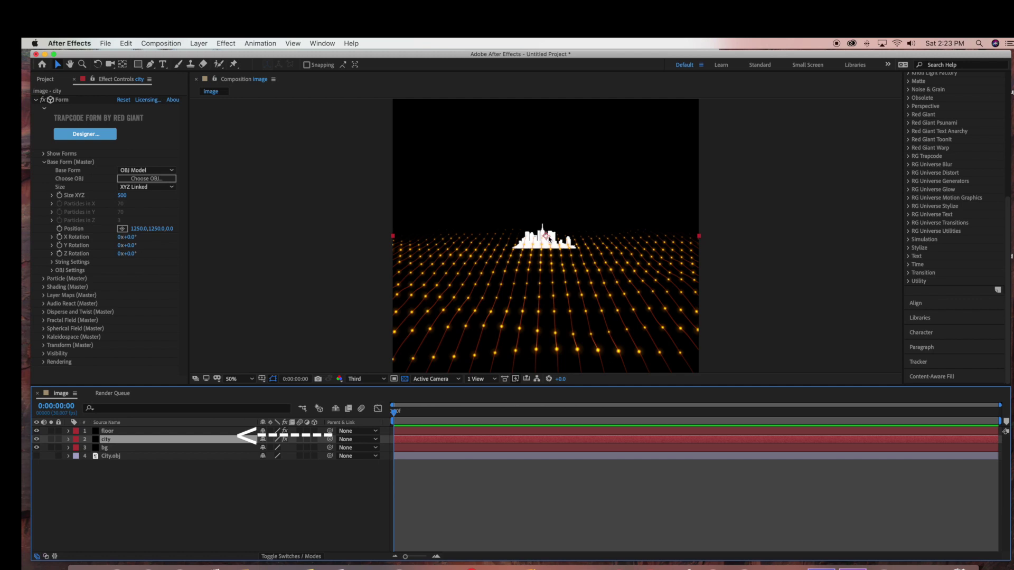
left_click(59, 431)
left_click_drag(545, 235, 545, 226)
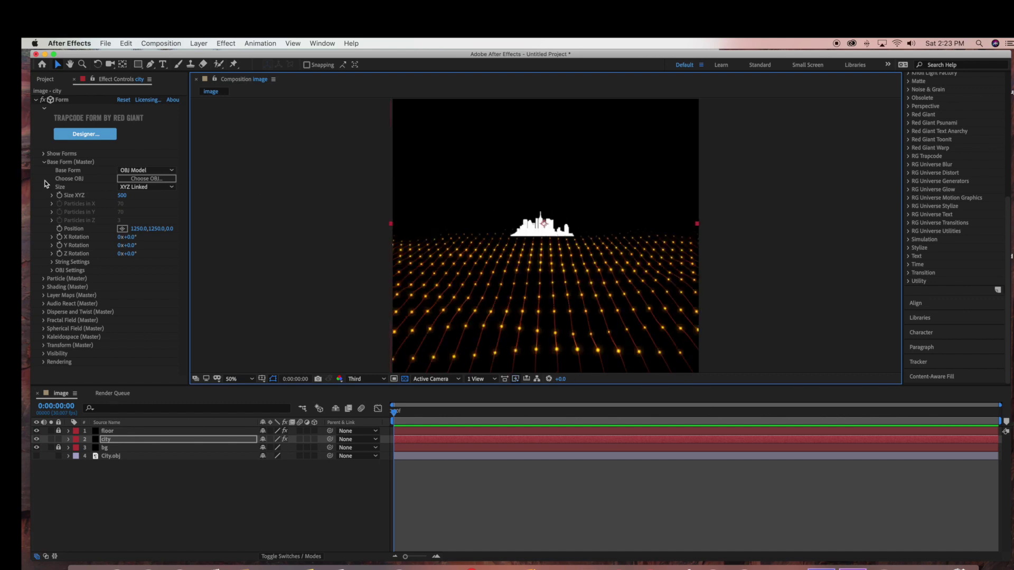
Switch Form size to XYZ Individual with X 2000, Y 1200, Z 700
left_click(169, 187)
left_click(124, 198)
left_click_drag(122, 199, 136, 199)
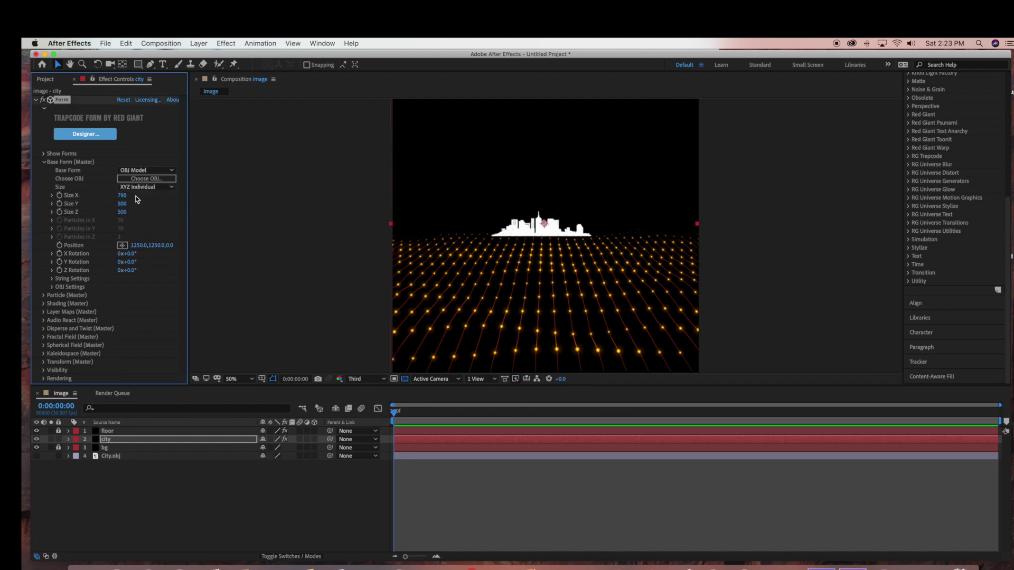
left_click(122, 195)
type("2000")
key("Tab")
type("1200")
key("Return")
left_click(122, 212)
type("700")
key("Return")
Widen the city's X size to 2500 and move the skyline up onto the horizon
left_click(123, 195)
type("2500")
key("Return")
left_click_drag(550, 226, 544, 216)
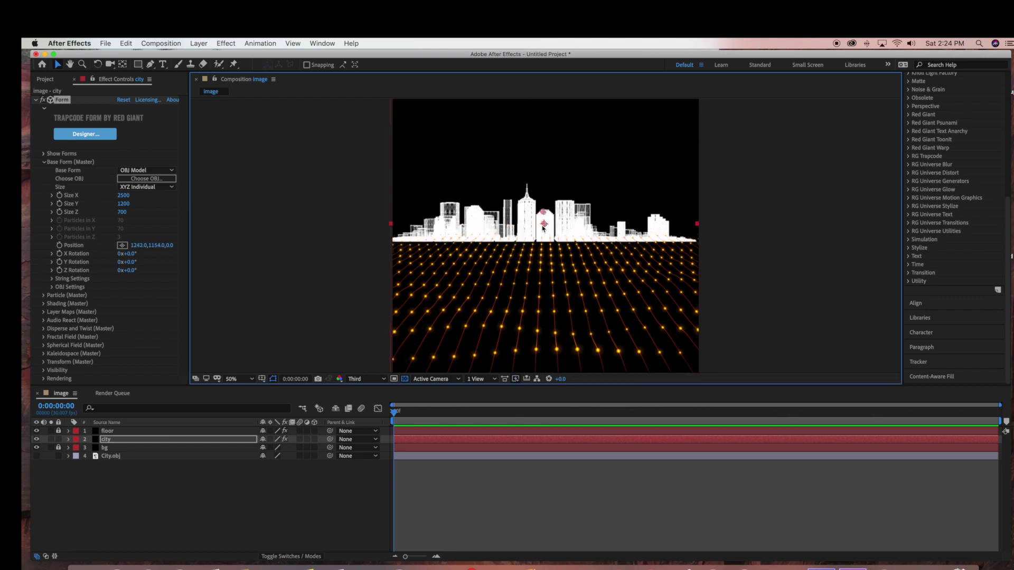
left_click_drag(546, 224, 549, 222)
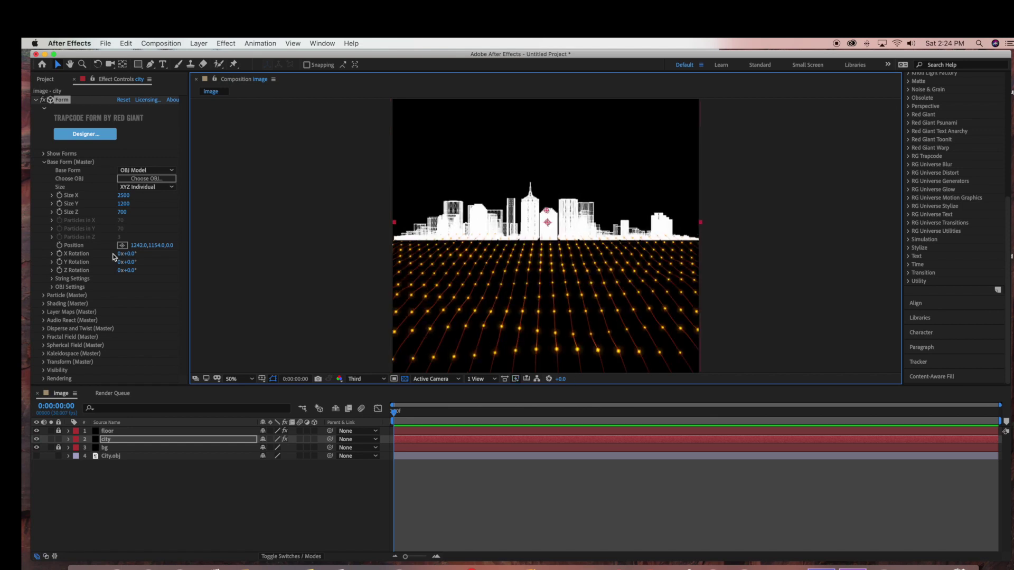
Set the city's OBJ Settings Particle Density to 25
left_click(52, 287)
left_click(124, 320)
type("25")
key("Return")
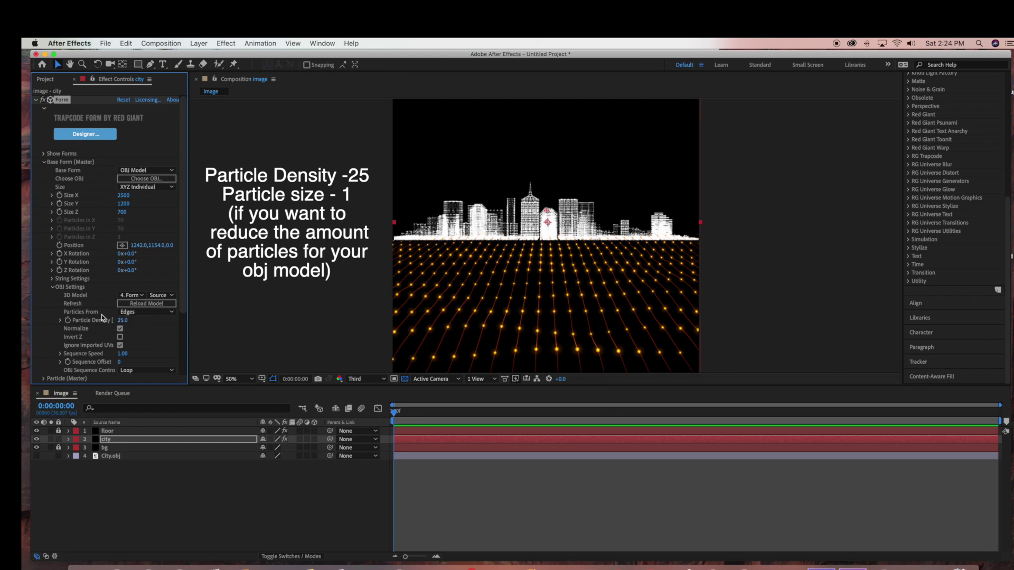
Set the city's Particle (Master) Size to 1
scroll(60, 306, "down", 5)
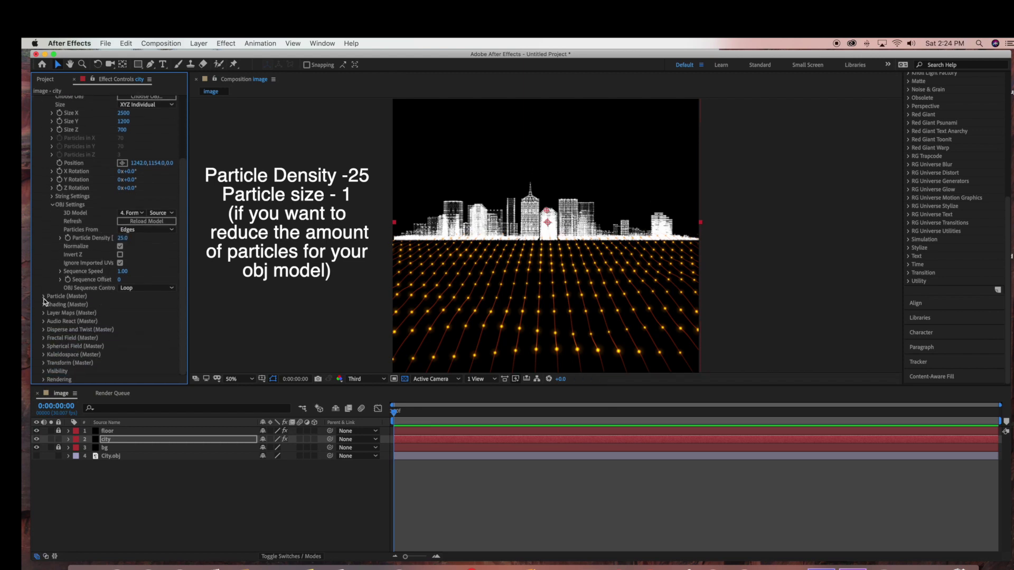
left_click(44, 297)
left_click(119, 247)
type("1")
key("Return")
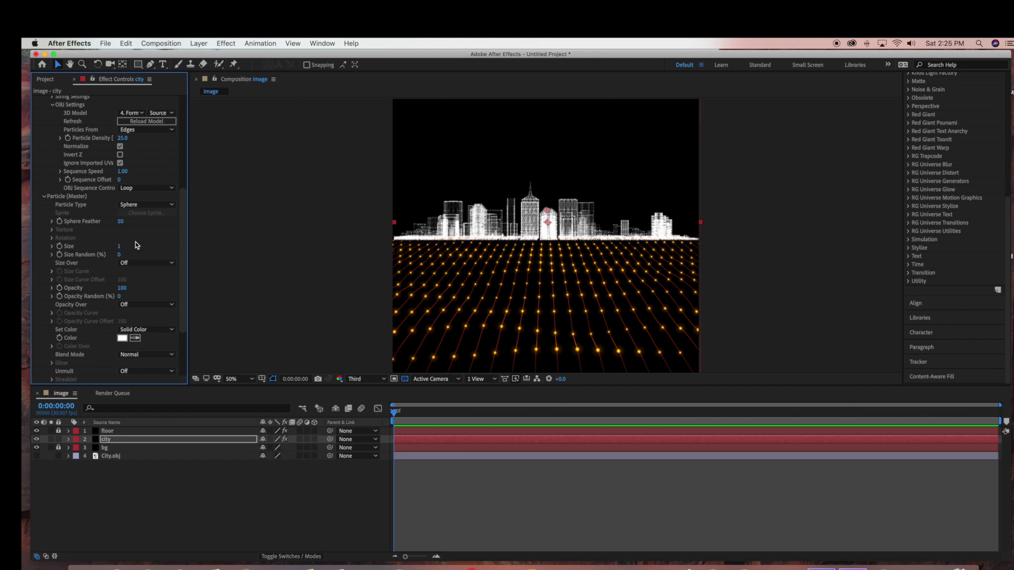
Collapse the Base Form and Form effect settings and deselect the city layer
scroll(58, 171, "up", 5)
left_click(44, 161)
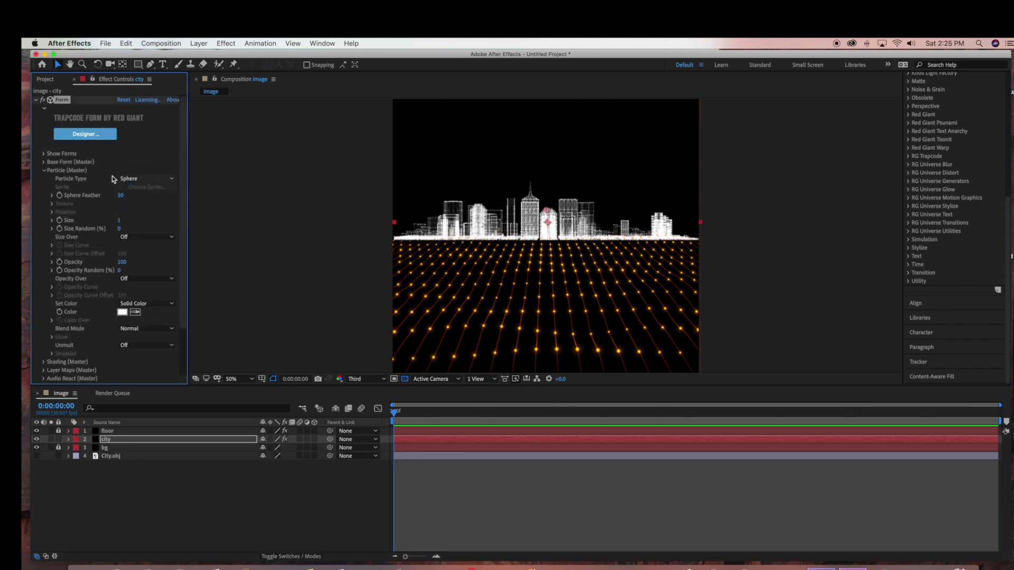
left_click(352, 508)
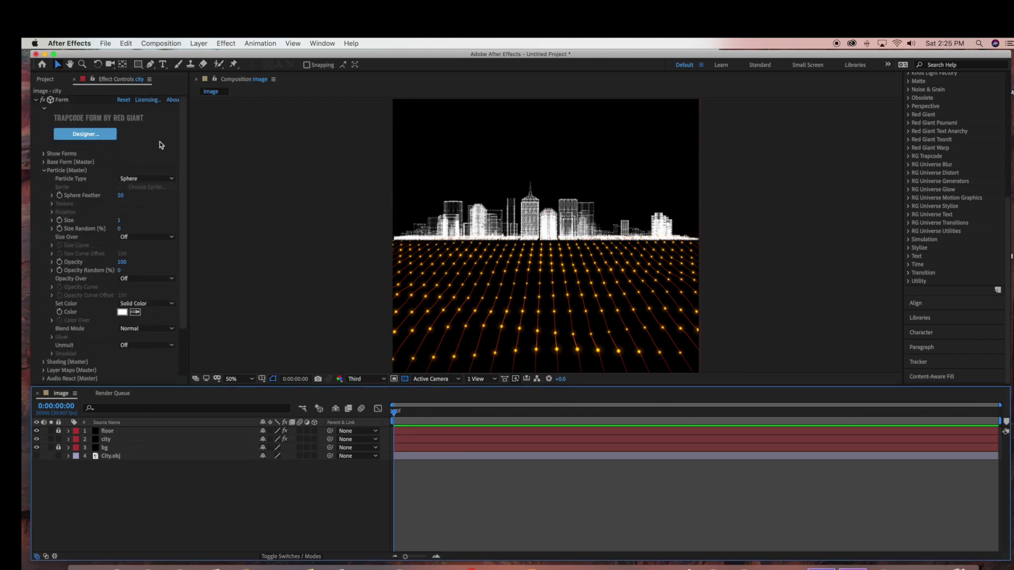
left_click(34, 101)
scroll(923, 144, "up", 5)
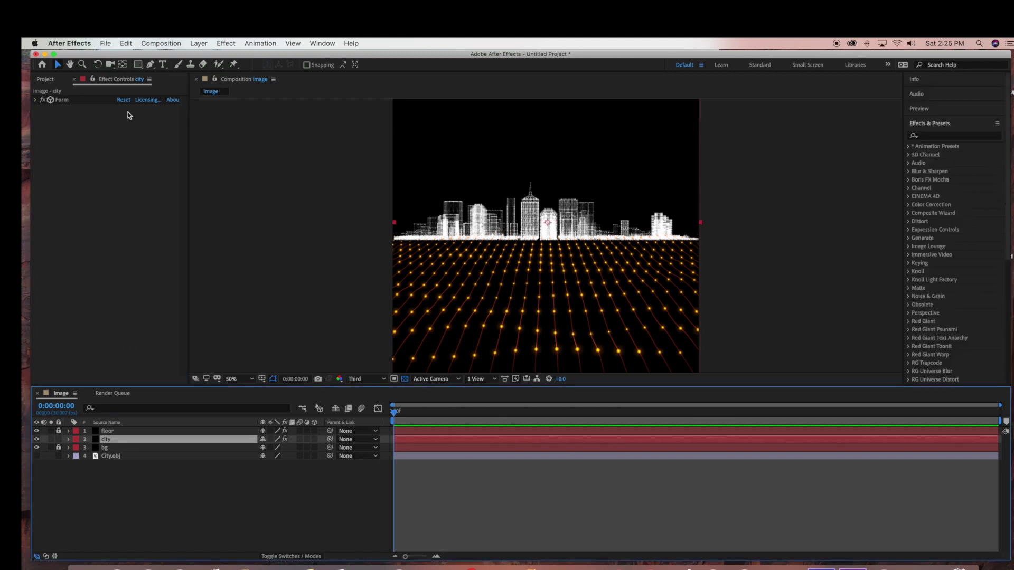
left_click(226, 44)
Add Starglow to the city and try Dark Energy, Romantic and Blacklight Glow presets
mouse_move(229, 267)
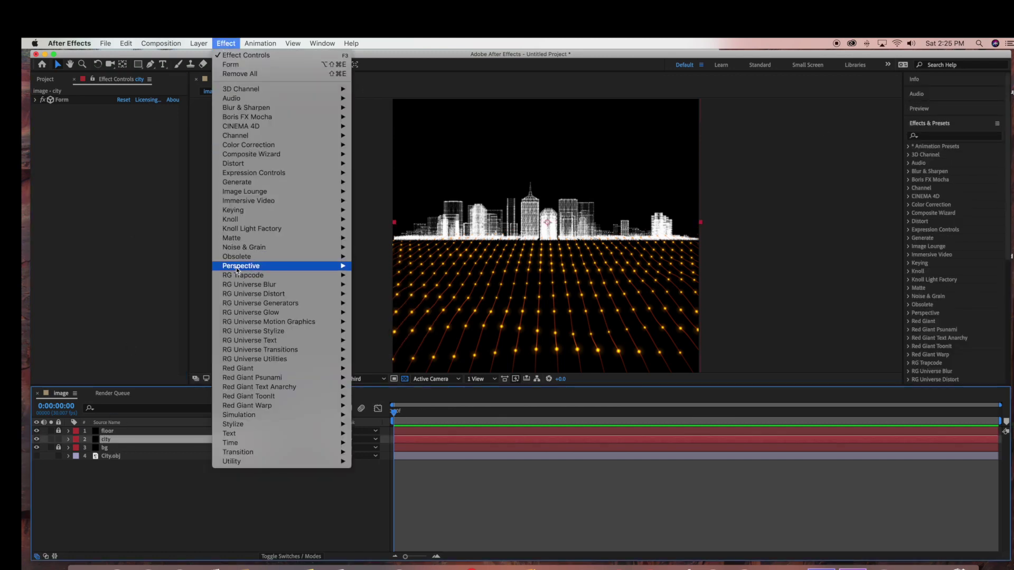
left_click(372, 360)
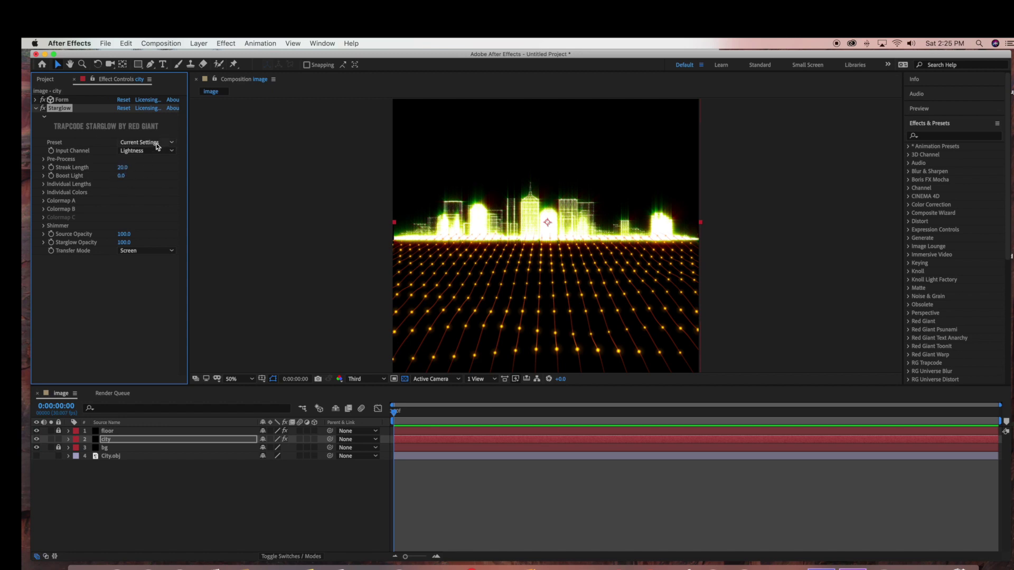
left_click(157, 143)
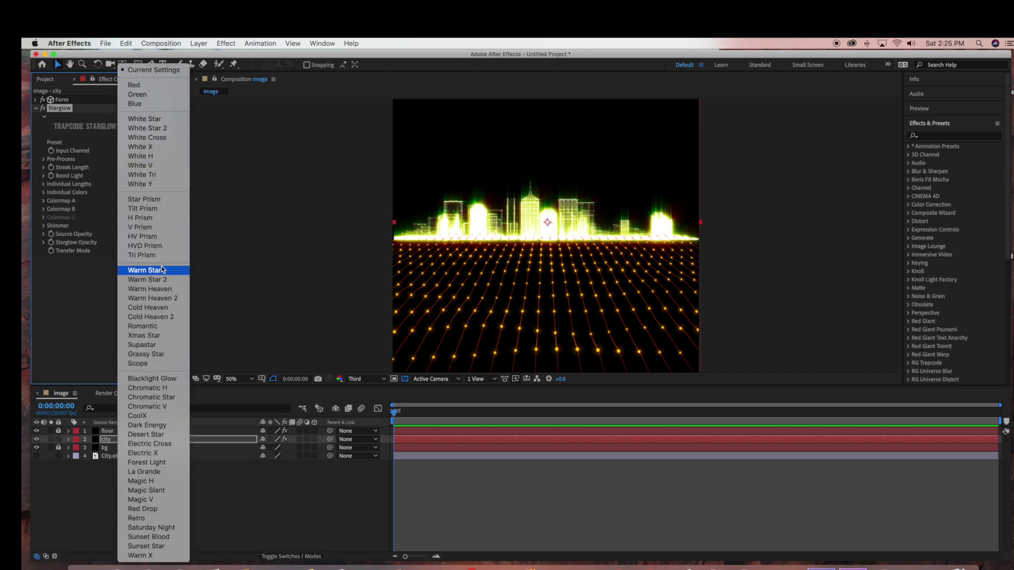
left_click(168, 425)
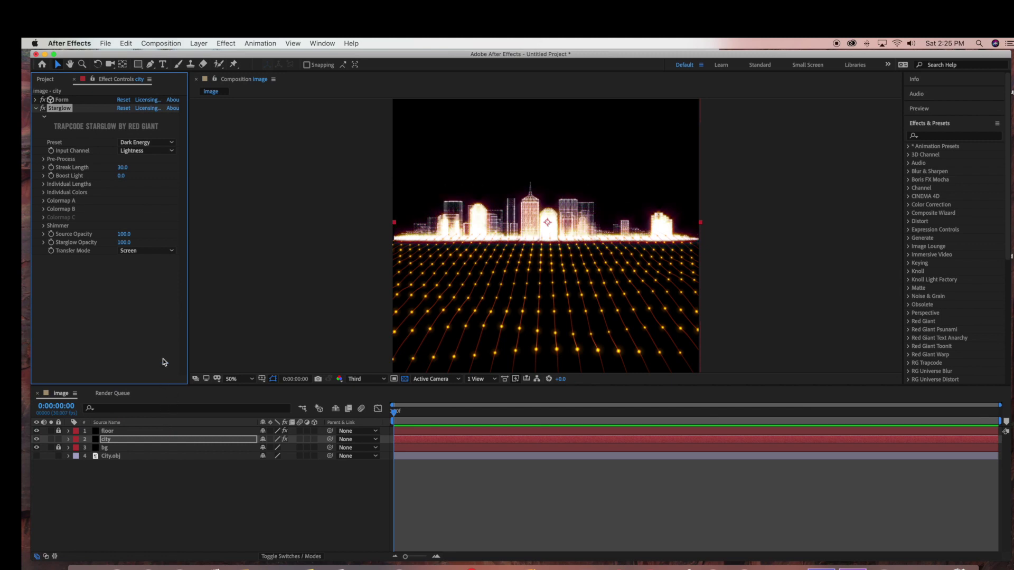
left_click(166, 143)
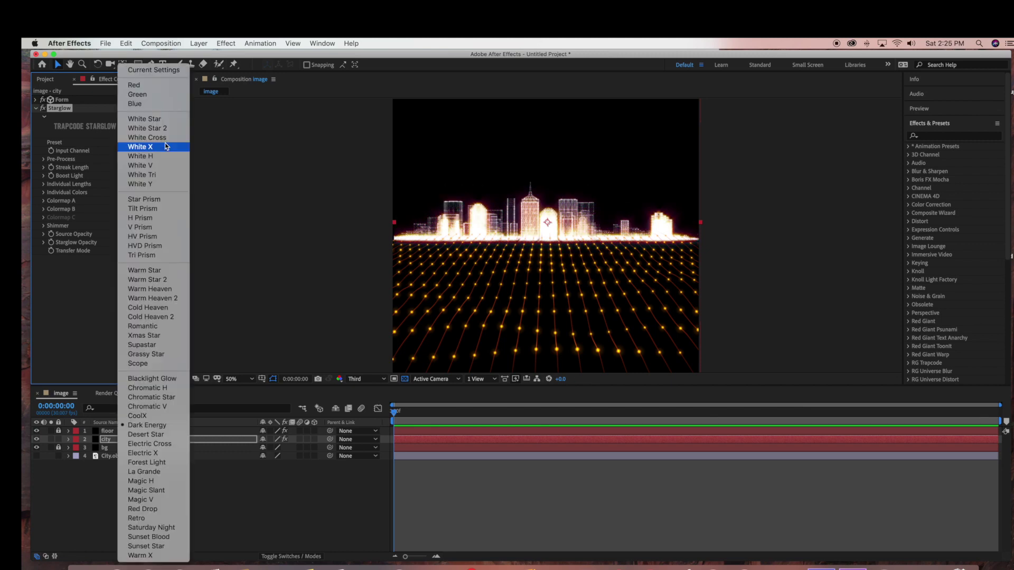
left_click(179, 327)
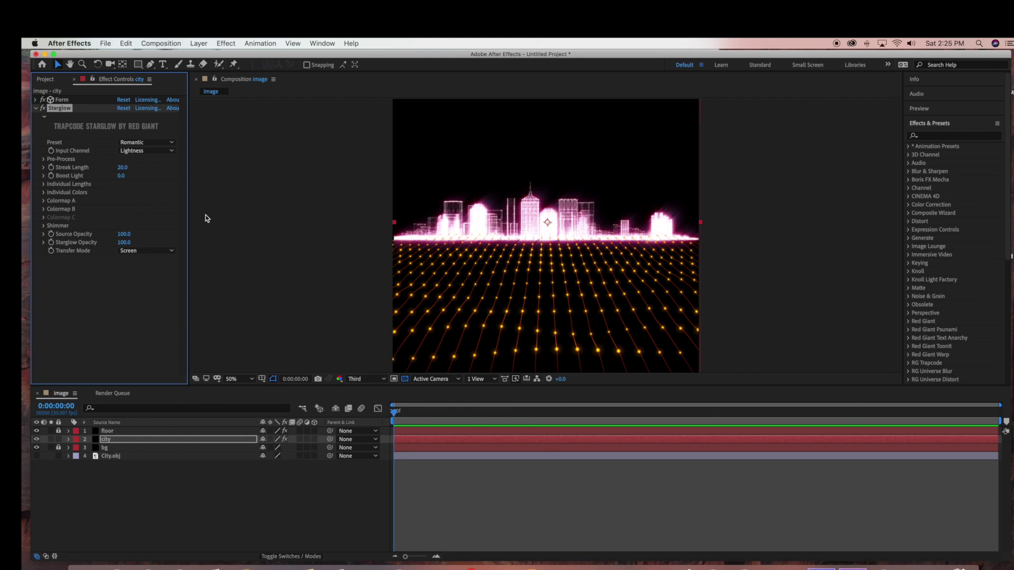
left_click(151, 145)
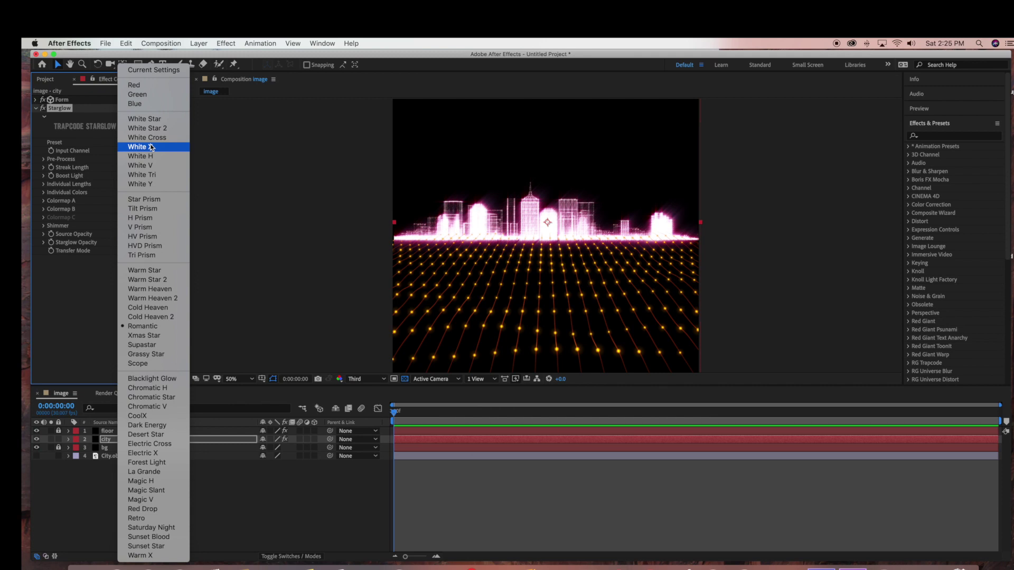
left_click(157, 380)
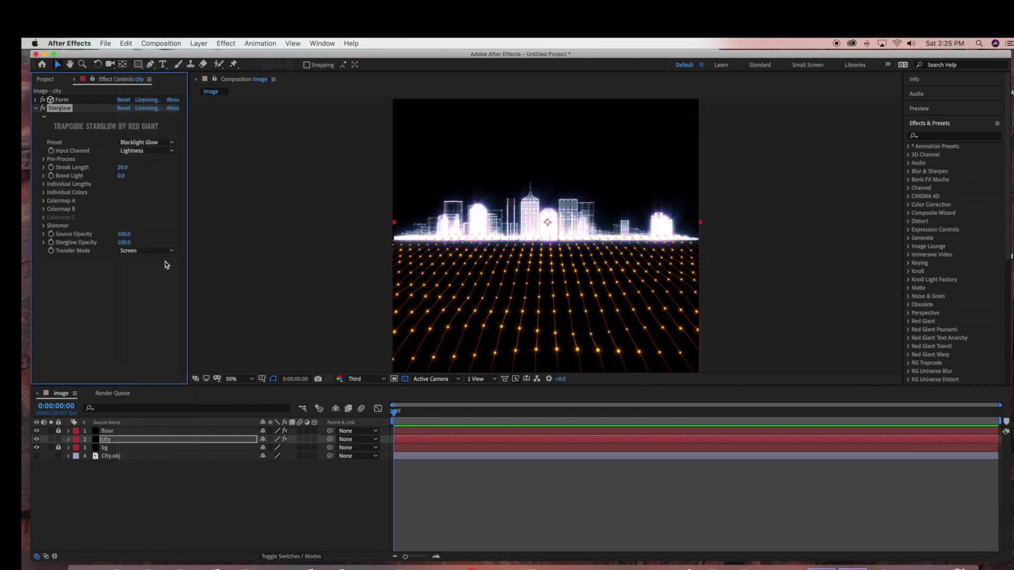
Set Starglow Streak Length to 20 and Starglow Opacity to 75
left_click(123, 168)
type("20")
key("Return")
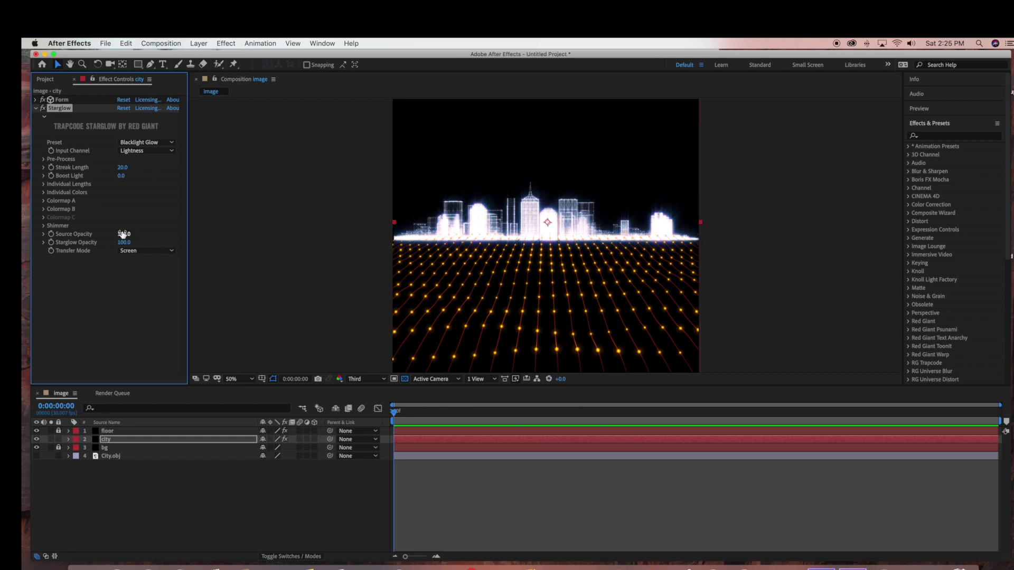
left_click(125, 243)
type("75")
key("Return")
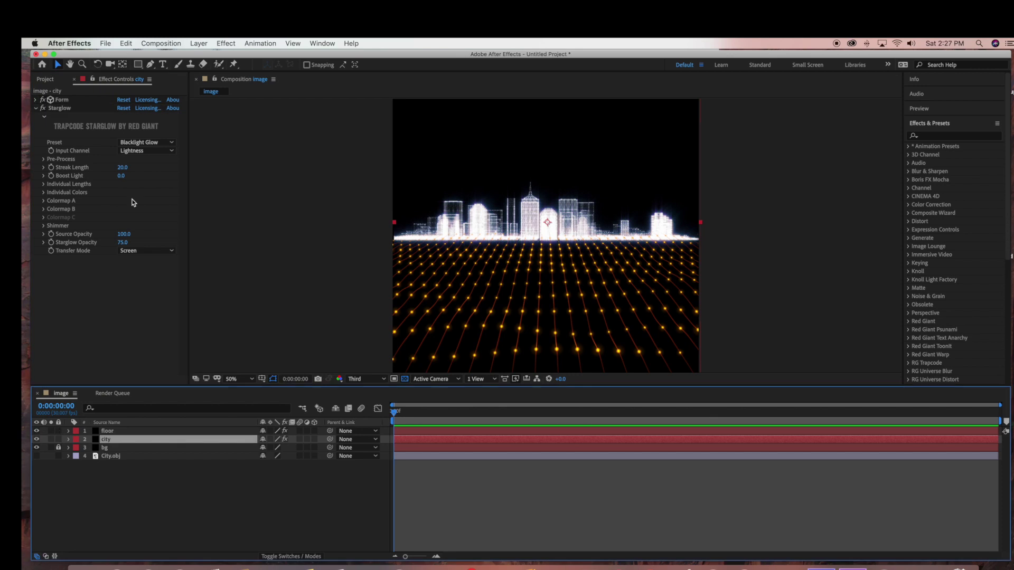
Compare Warm Star, Warm Star 2 and Warm Heaven presets, settling on Warm Star
left_click(164, 142)
left_click(163, 277)
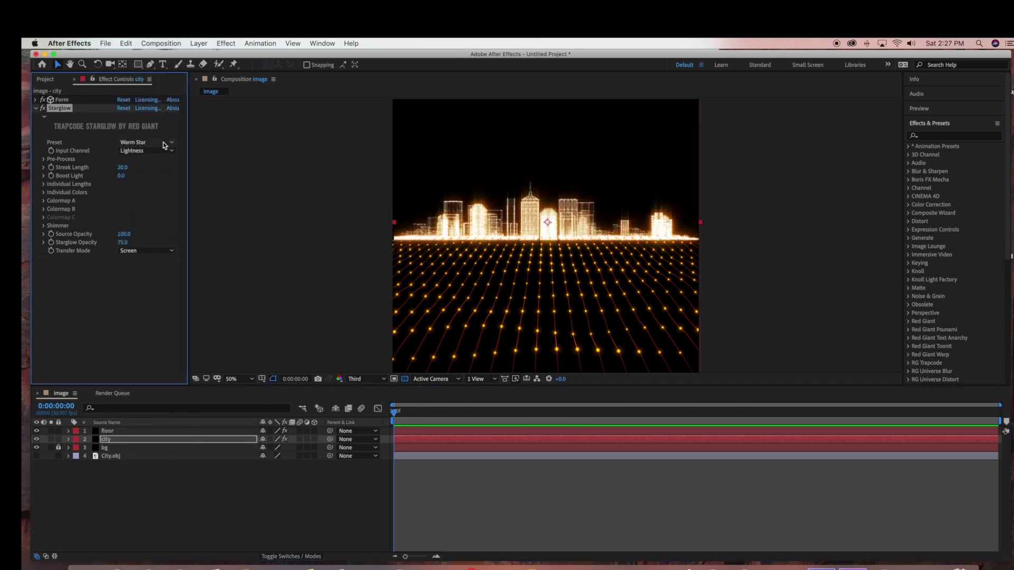
left_click(164, 144)
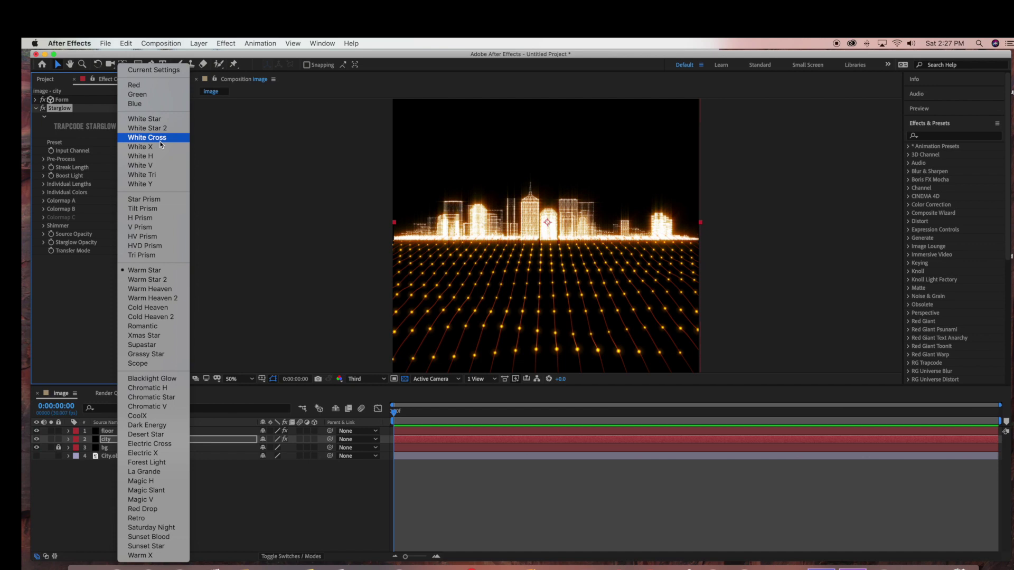
left_click(168, 280)
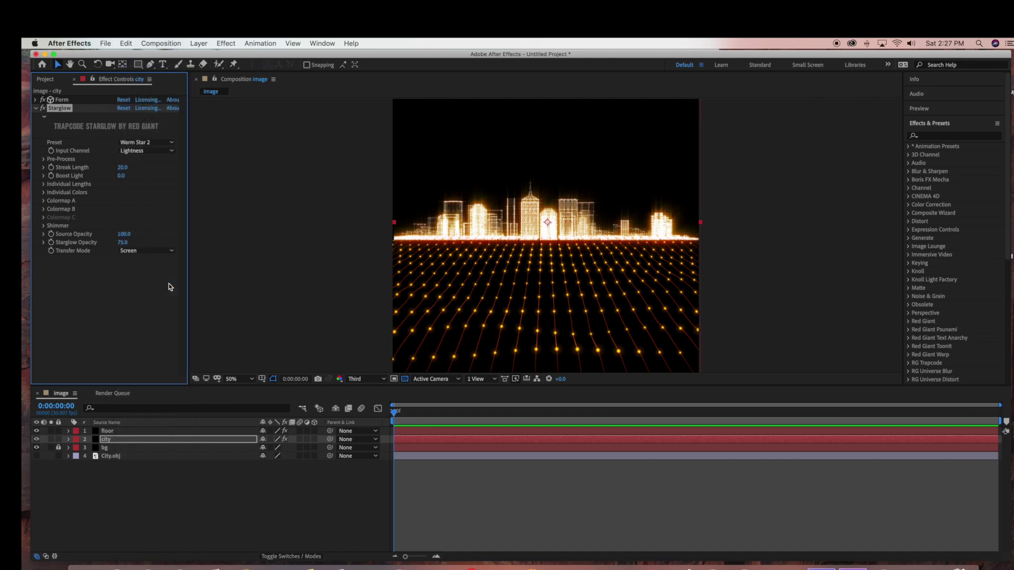
left_click(153, 144)
left_click(158, 289)
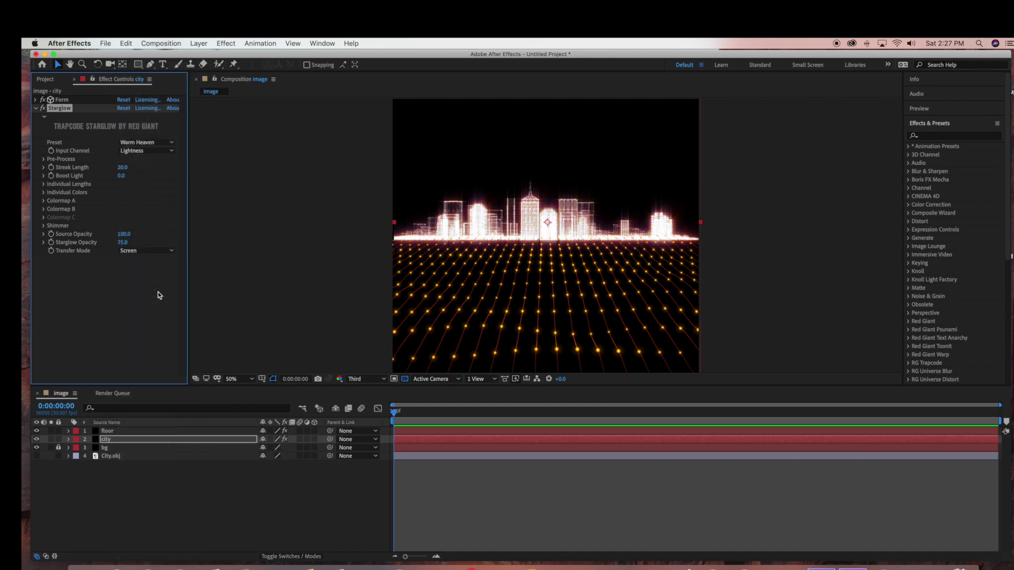
left_click(158, 143)
left_click(140, 269)
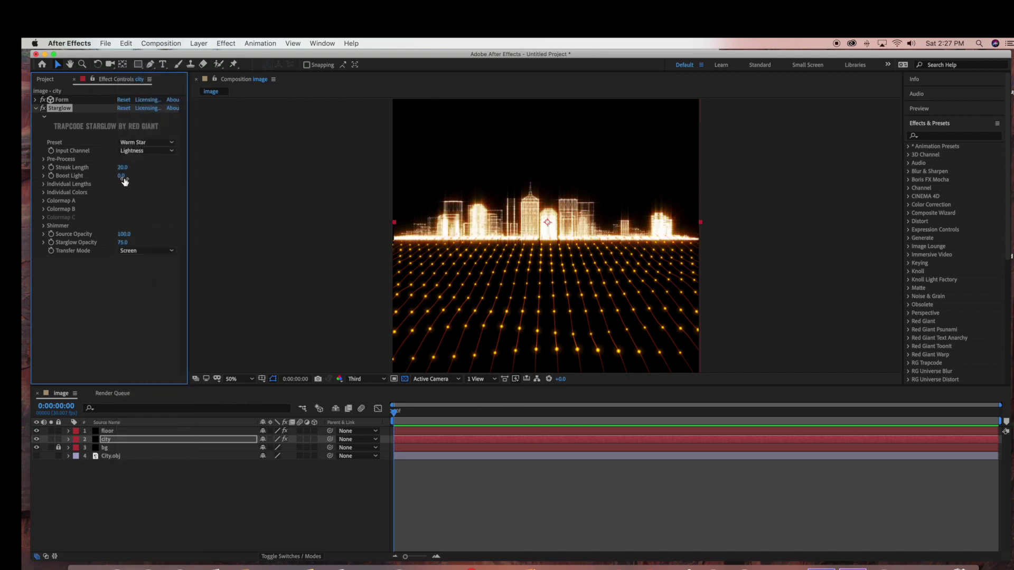
Set the city Starglow Streak Length to 15 and deselect the layer
left_click(123, 168)
type("15")
key("Return")
left_click(195, 501)
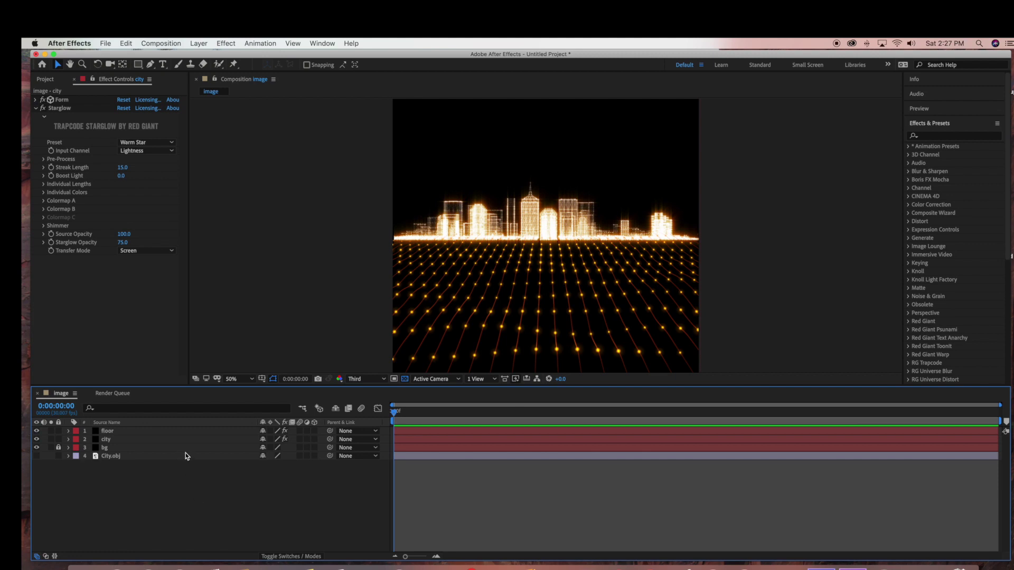
Add Starglow to the floor layer with the Warm Star preset
left_click(161, 431)
left_click(226, 44)
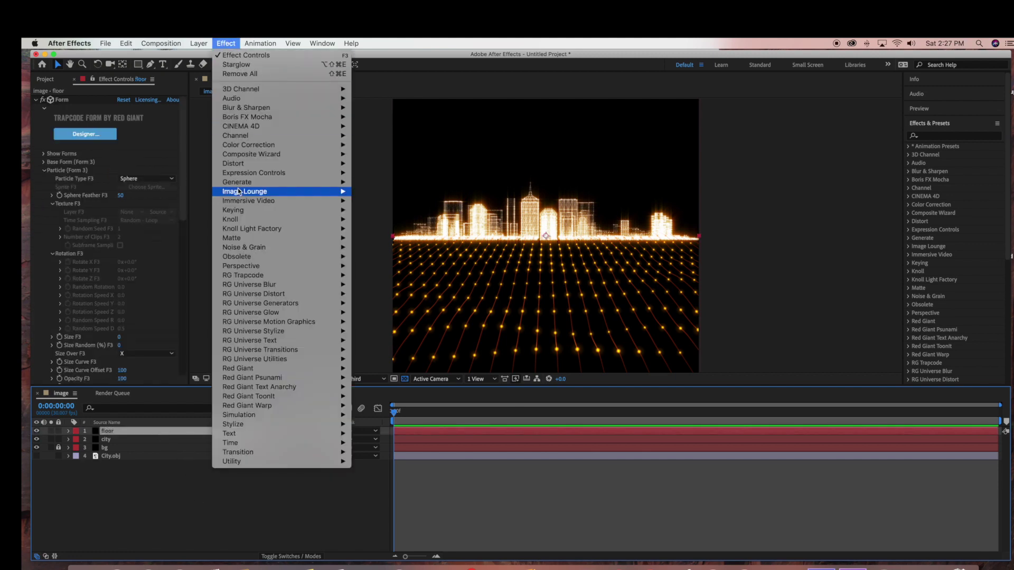
left_click(197, 335)
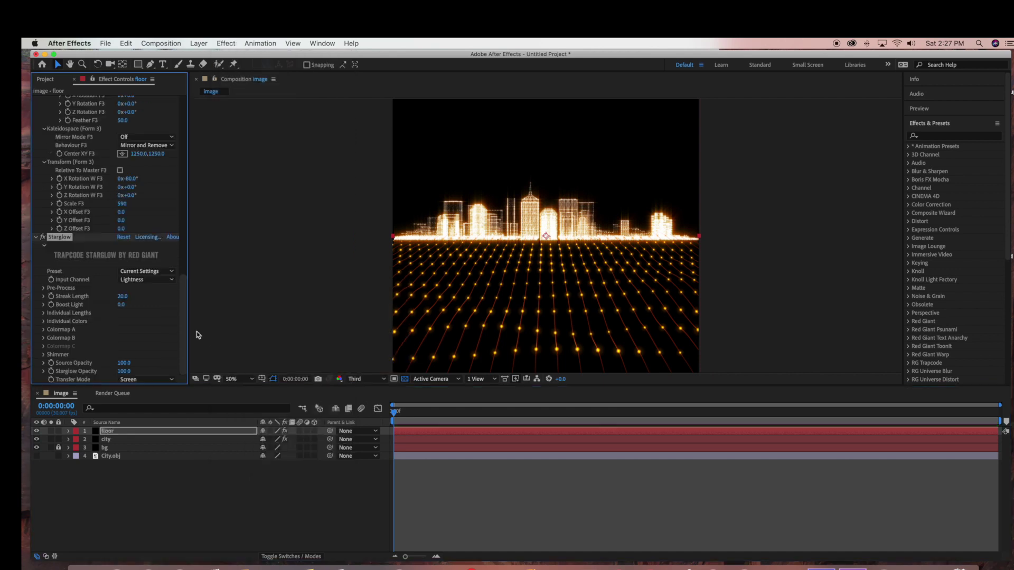
left_click(170, 280)
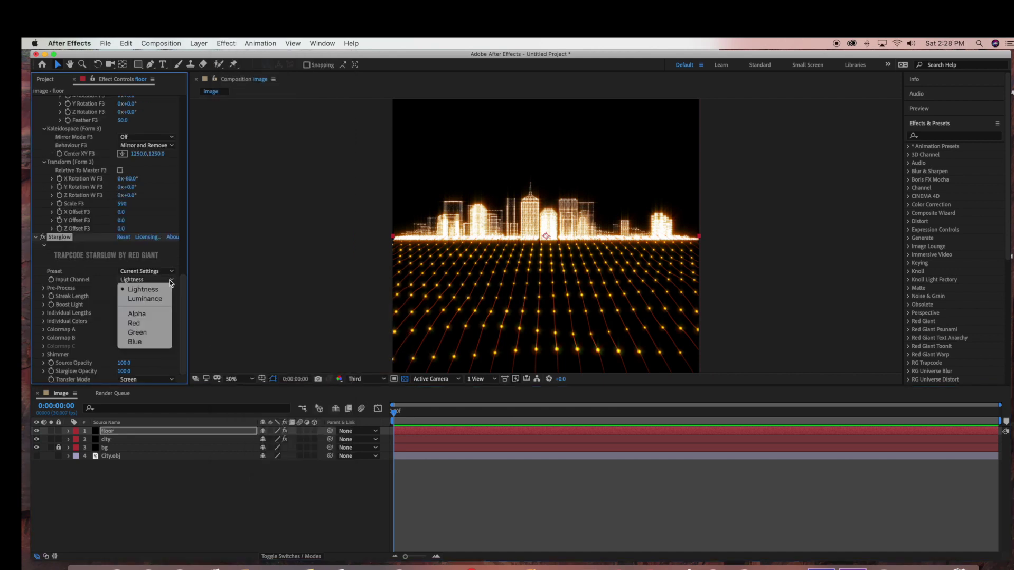
left_click(170, 280)
left_click(159, 271)
left_click(161, 279)
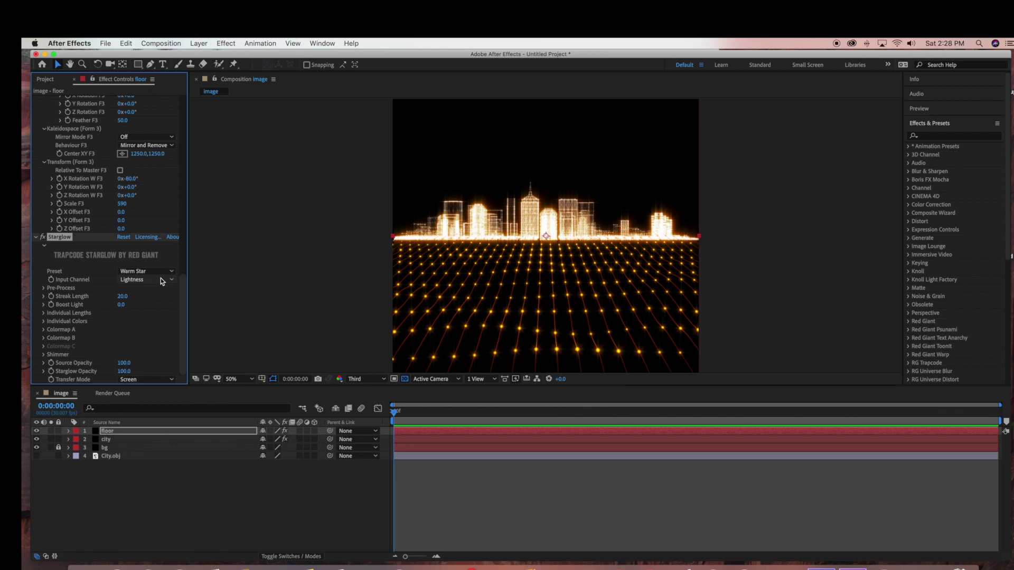
Set the floor Starglow Streak Length to 15 and deselect the layer
left_click(122, 296)
type("15")
key("Return")
left_click(175, 493)
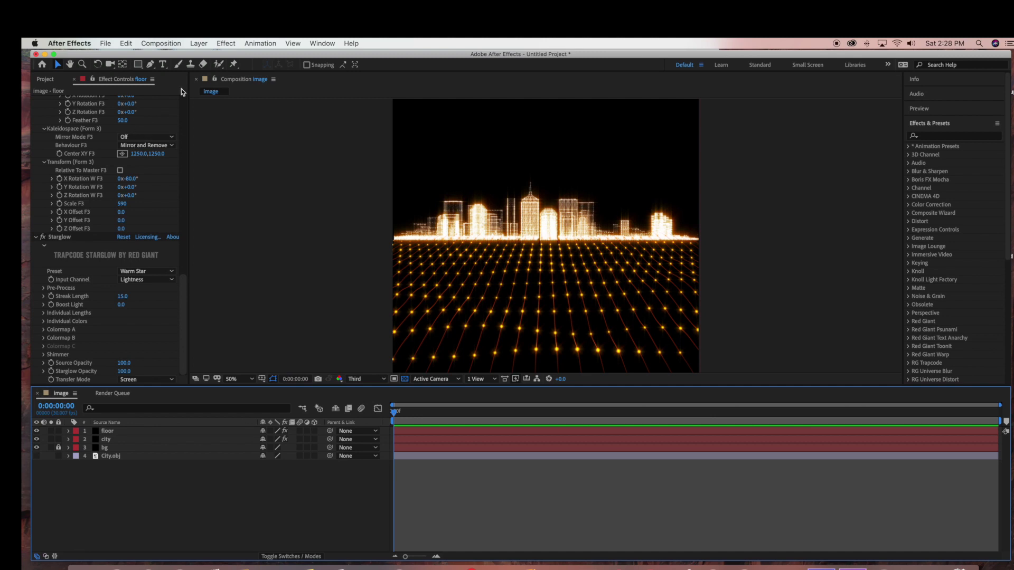
left_click(200, 43)
Add a near-white (F2F3F5) solid named 'stars' and move it below the city layer
mouse_move(211, 57)
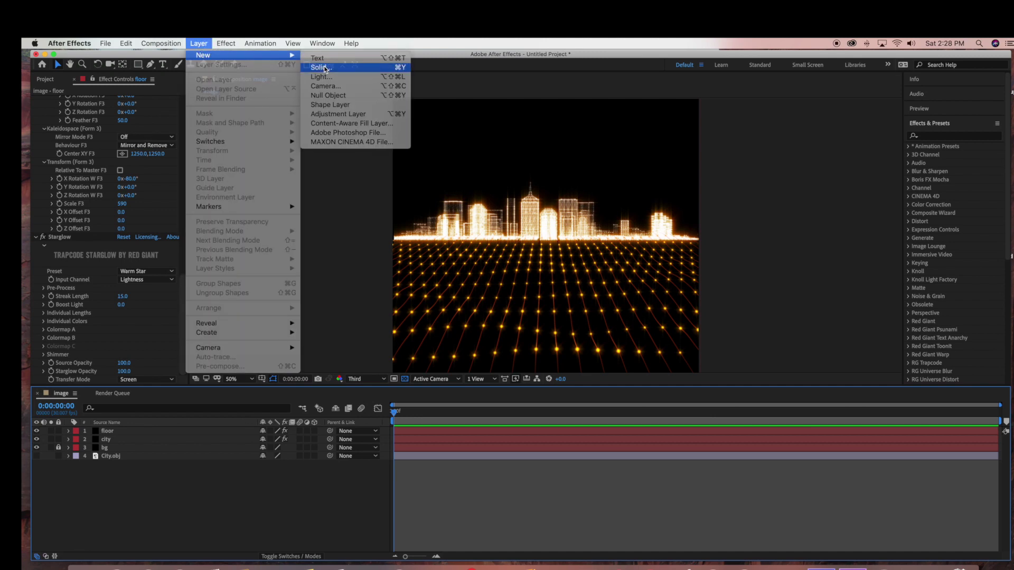
left_click(325, 67)
type("start")
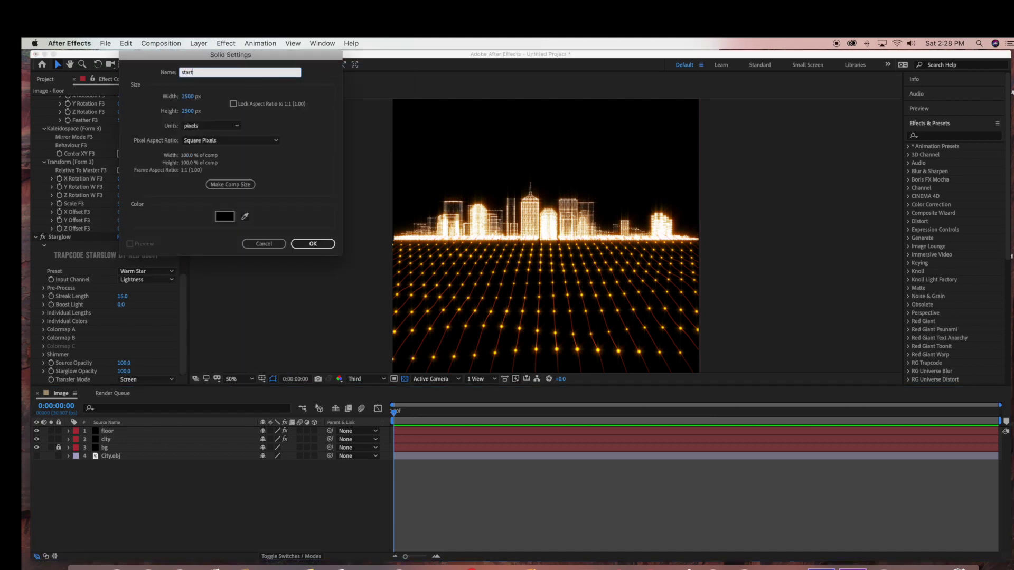
left_click(224, 216)
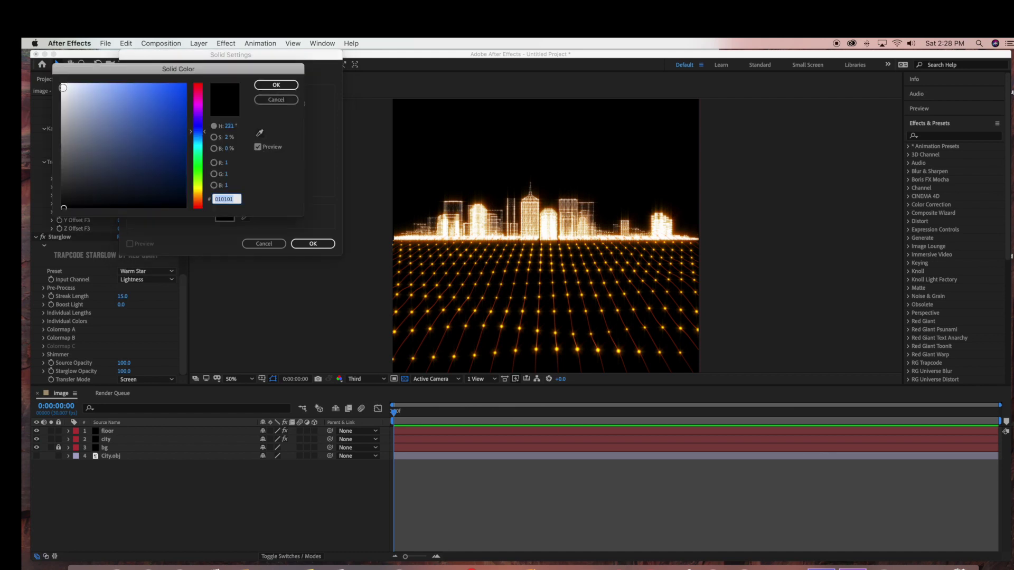
left_click(64, 88)
left_click(267, 86)
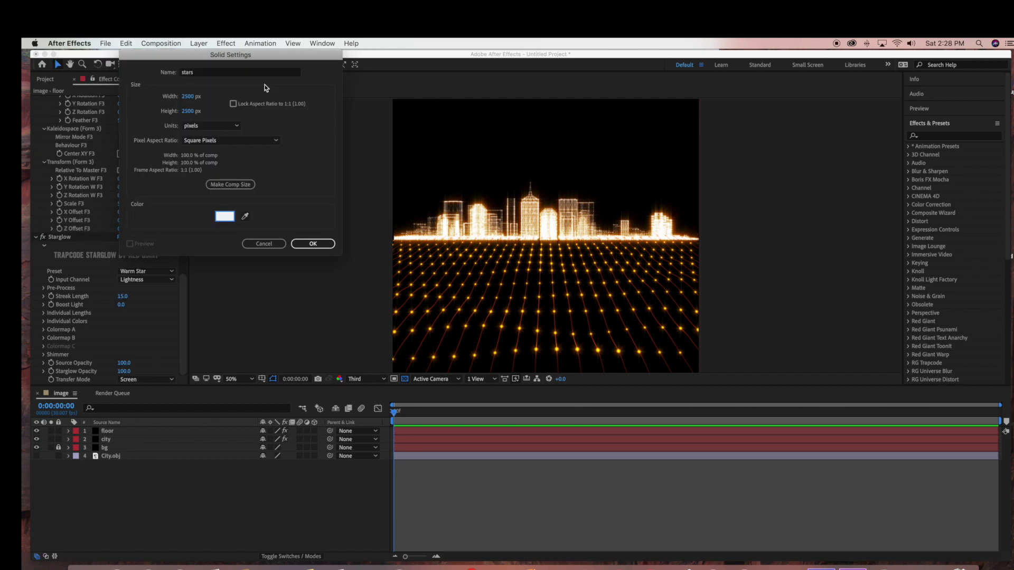
left_click(313, 244)
left_click_drag(207, 430, 206, 455)
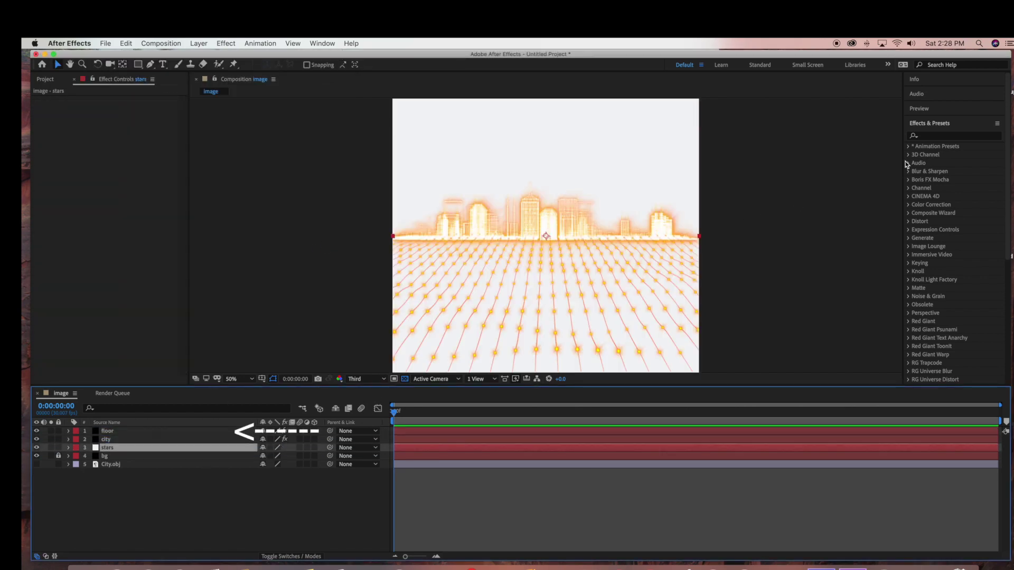
Find CC Ball Action in Effects & Presets and apply it to the stars solid
left_click(932, 137)
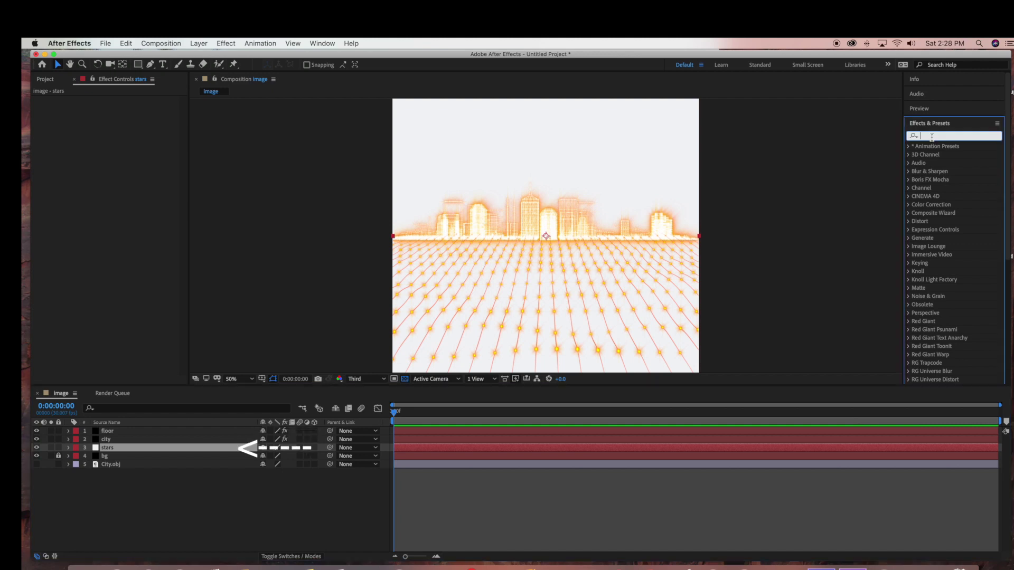
type("cc ba")
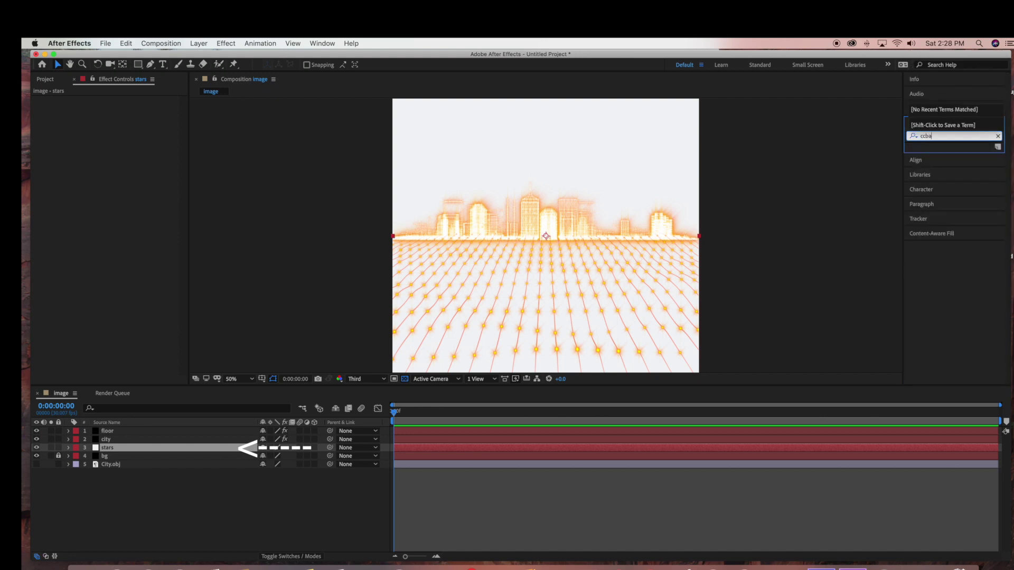
type("l")
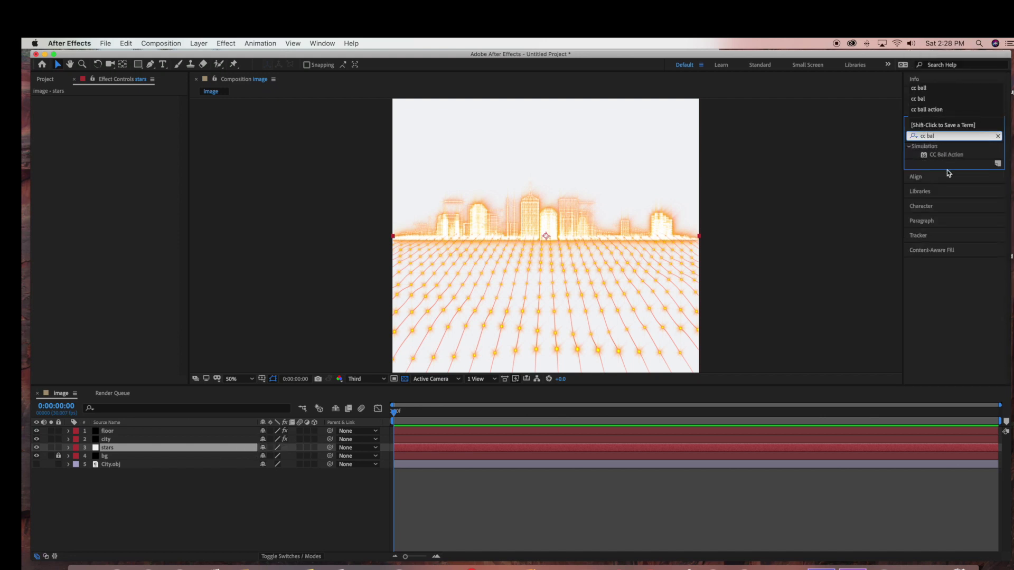
left_click_drag(951, 157, 249, 449)
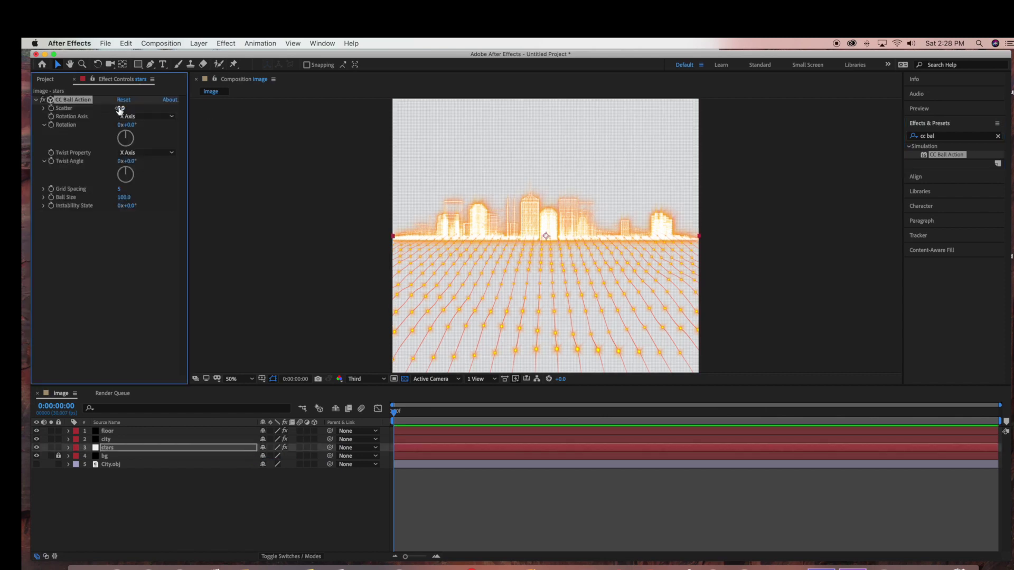
Set CC Ball Action to Scatter 1017, Grid Spacing 2 and Ball Size 24
left_click_drag(515, 101, 687, 101)
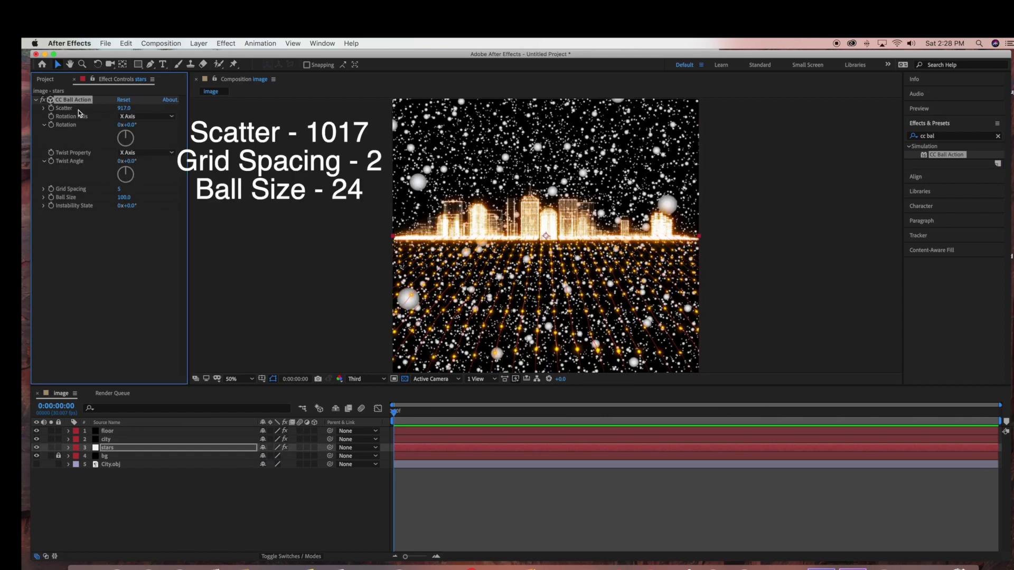
left_click(120, 189)
type("2")
key("Return")
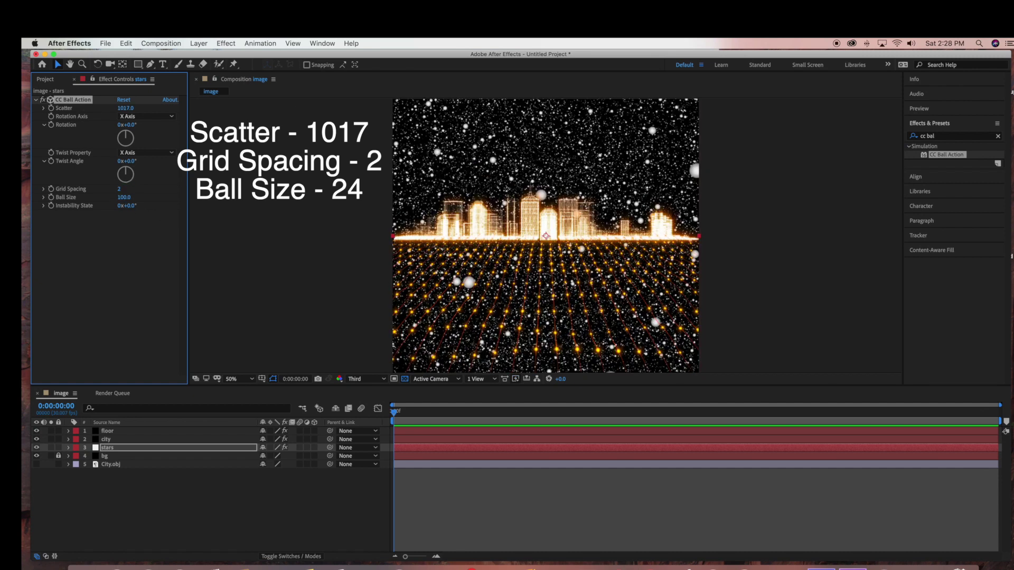
left_click(124, 197)
type("12")
key("Return")
left_click_drag(122, 197, 126, 197)
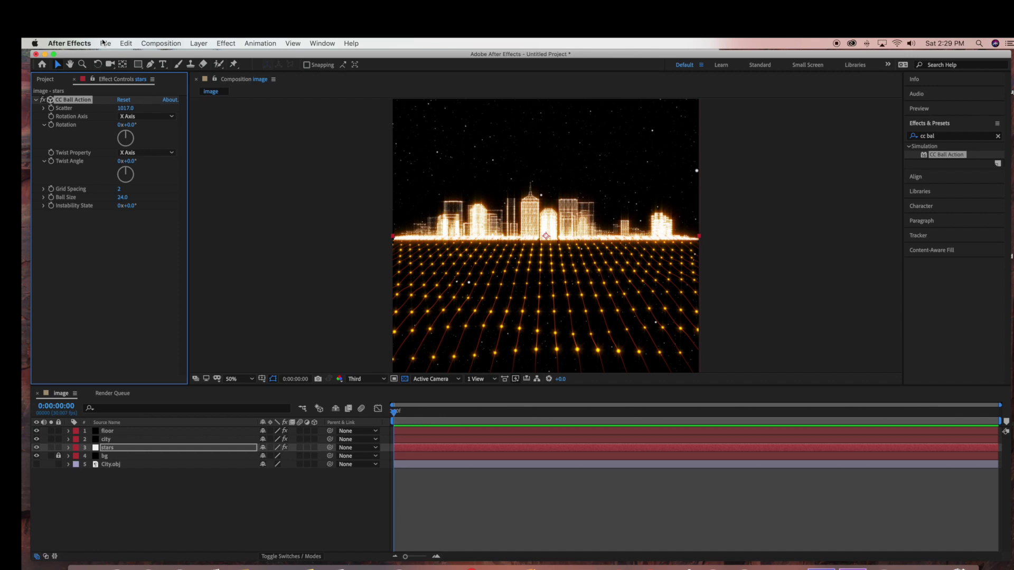
left_click(105, 43)
Queue the image composition in Media Encoder via File > Export > Add to Adobe Media Encoder Queue
mouse_move(141, 194)
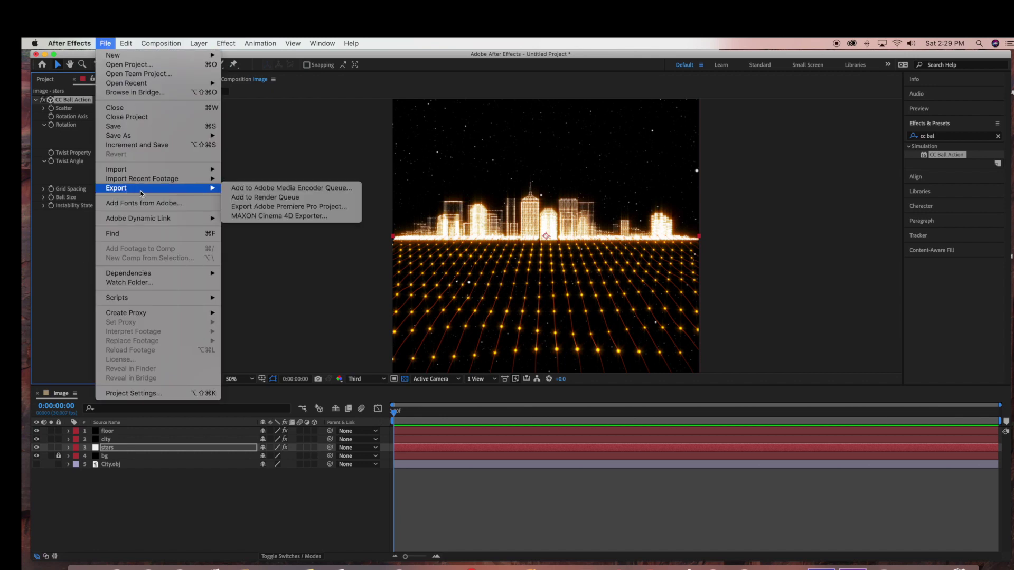
left_click(281, 188)
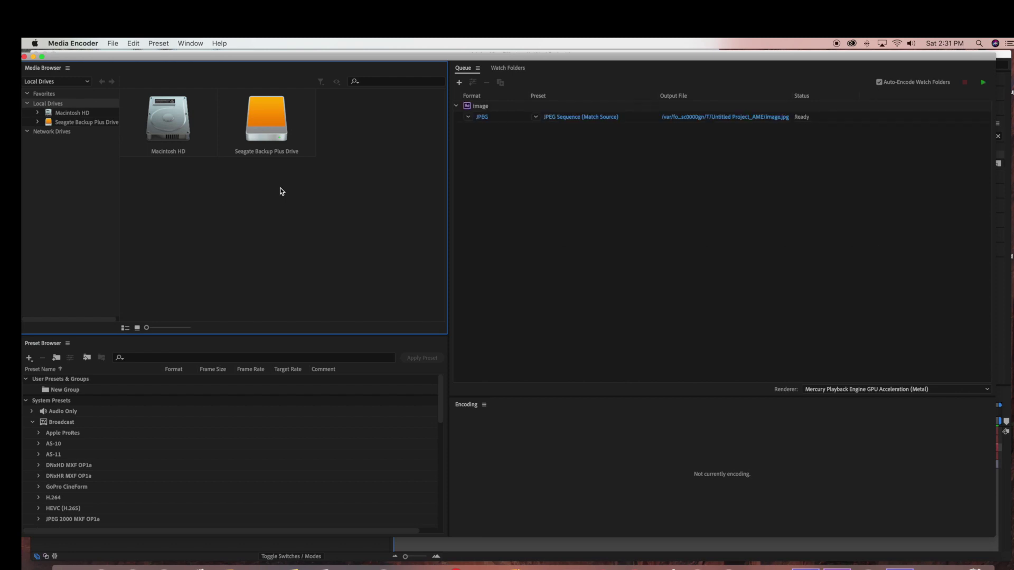
Keep JPEG as the output format, start the queue, and reveal image0.jpg in Finder
left_click(468, 117)
left_click(468, 117)
left_click(468, 117)
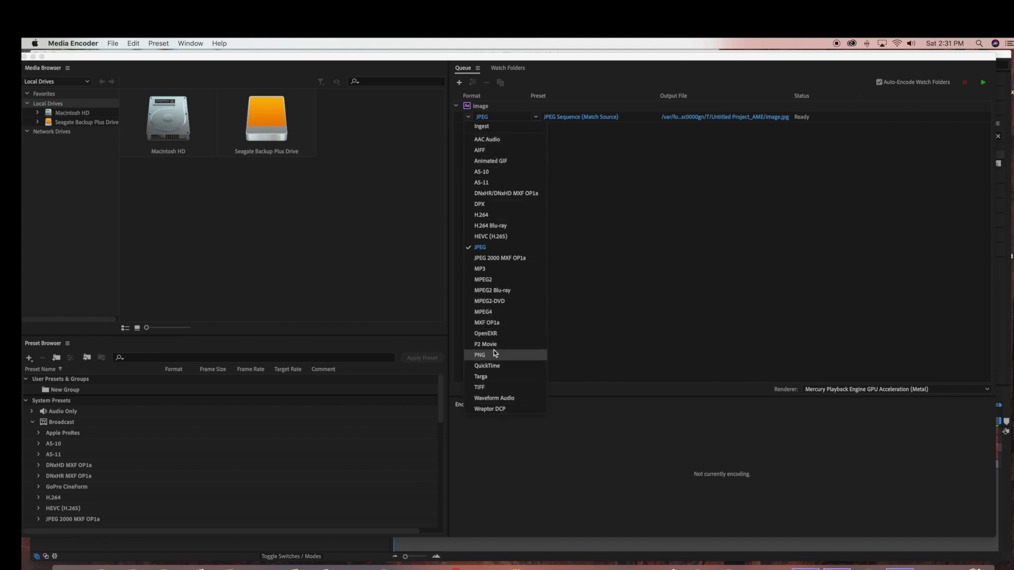
left_click(487, 248)
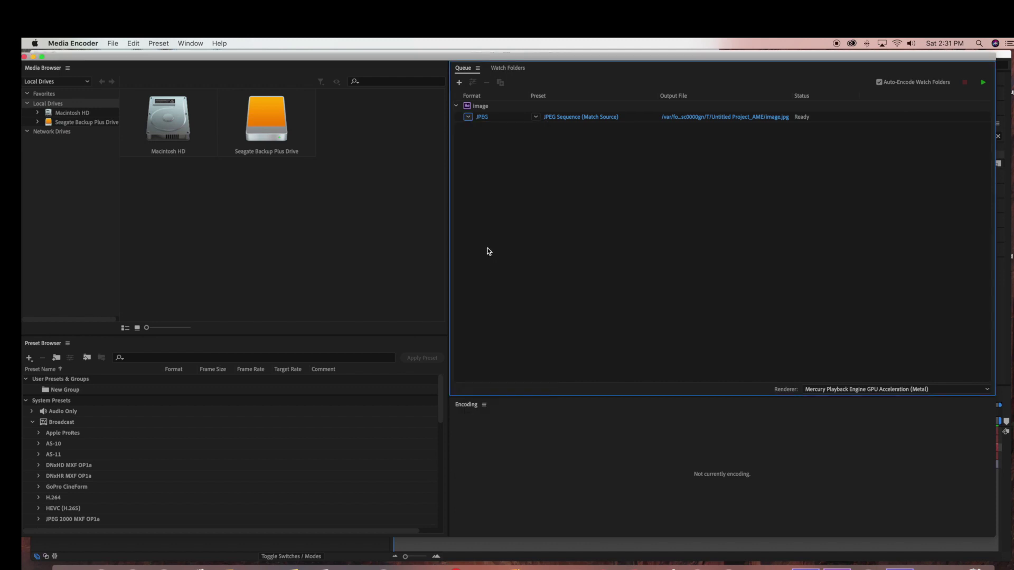
left_click(983, 82)
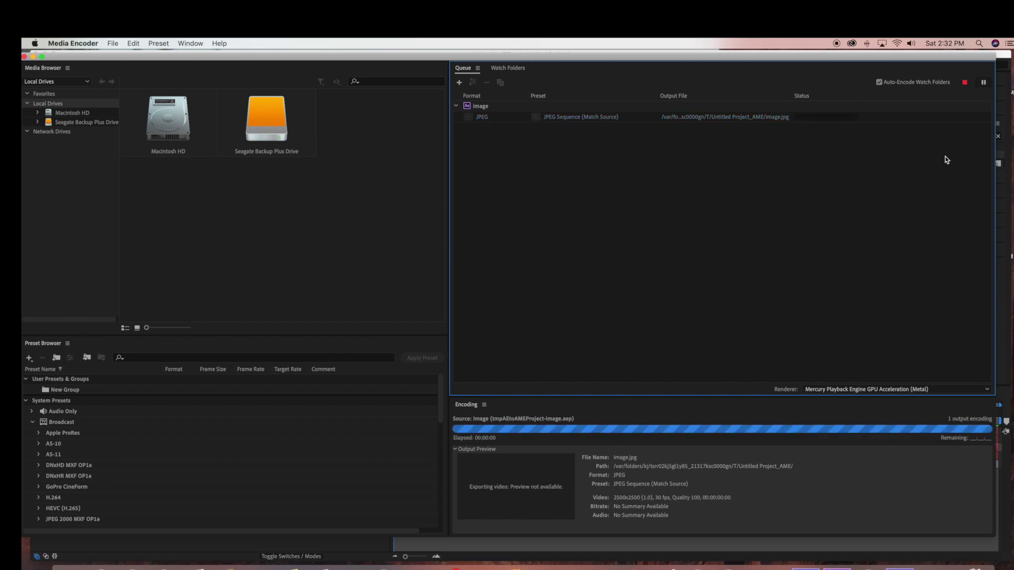
left_click(729, 117)
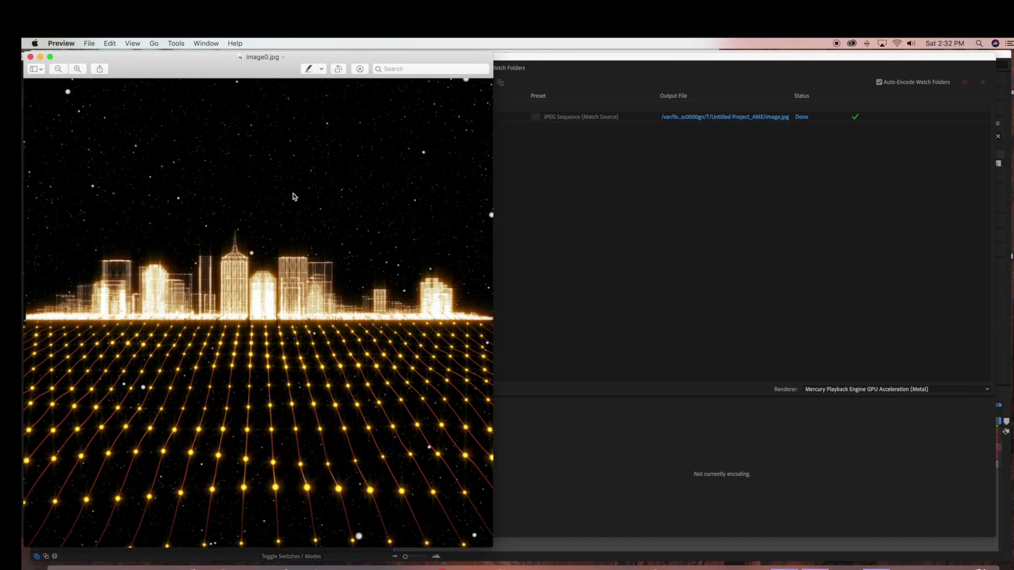
Move the Preview window showing image0.jpg to the right to uncover Finder
left_click_drag(253, 72, 426, 63)
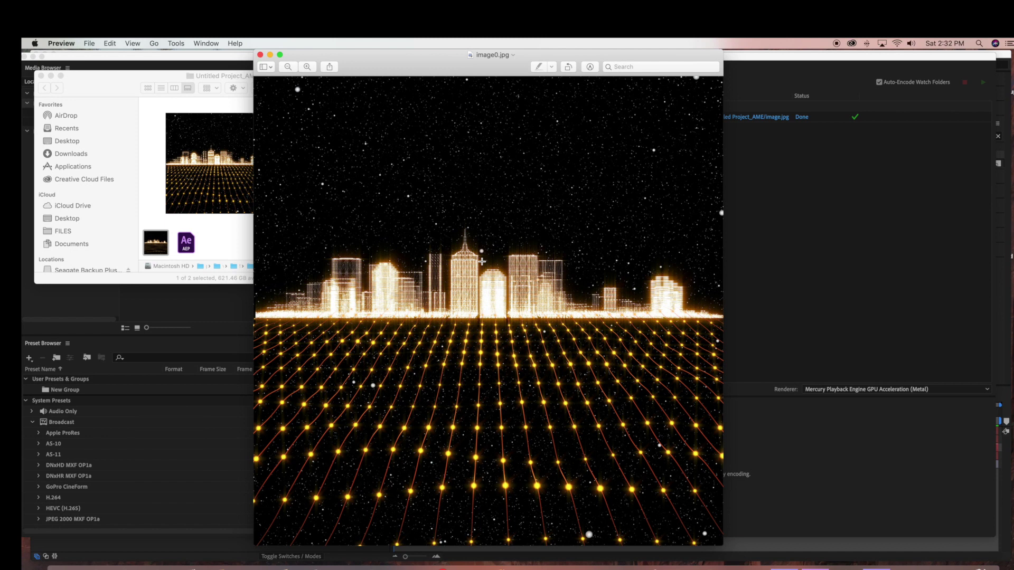